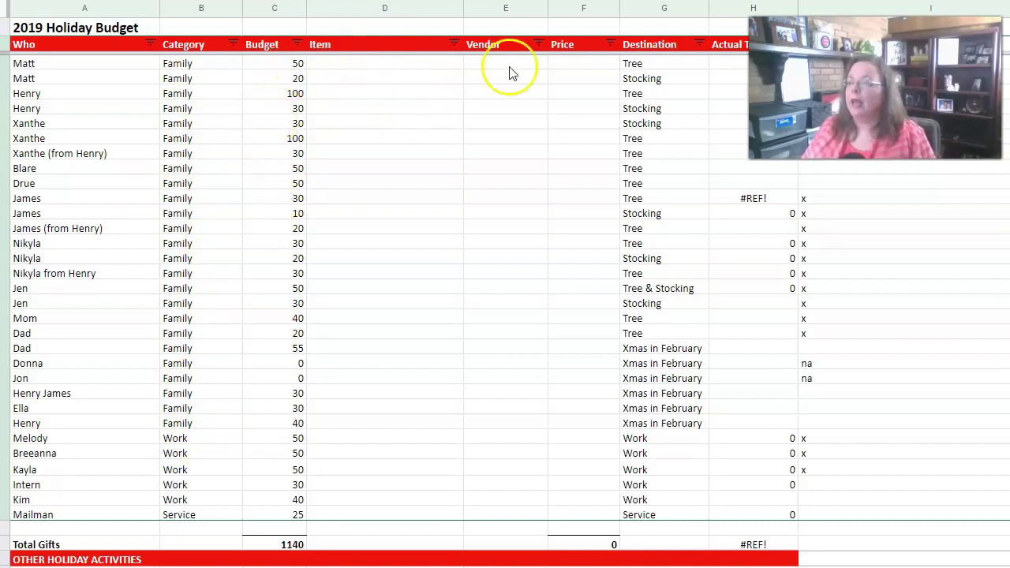
Scroll down and back up through the 2019 budget to review it
{"action": "scroll", "coordinate": [489, 302], "scroll_direction": "down", "scroll_amount": 5}
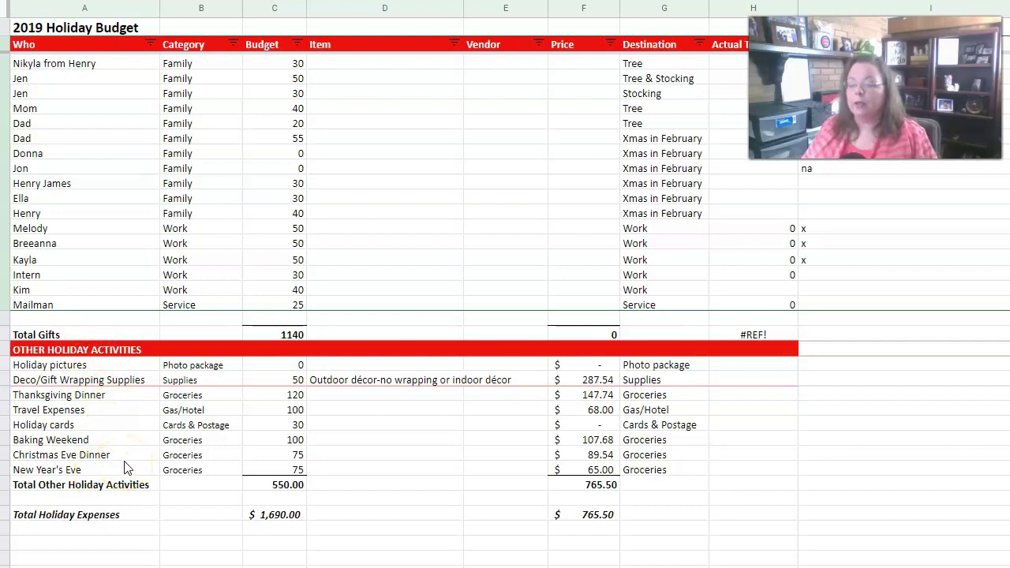
{"action": "scroll", "coordinate": [287, 409], "scroll_direction": "up", "scroll_amount": 5}
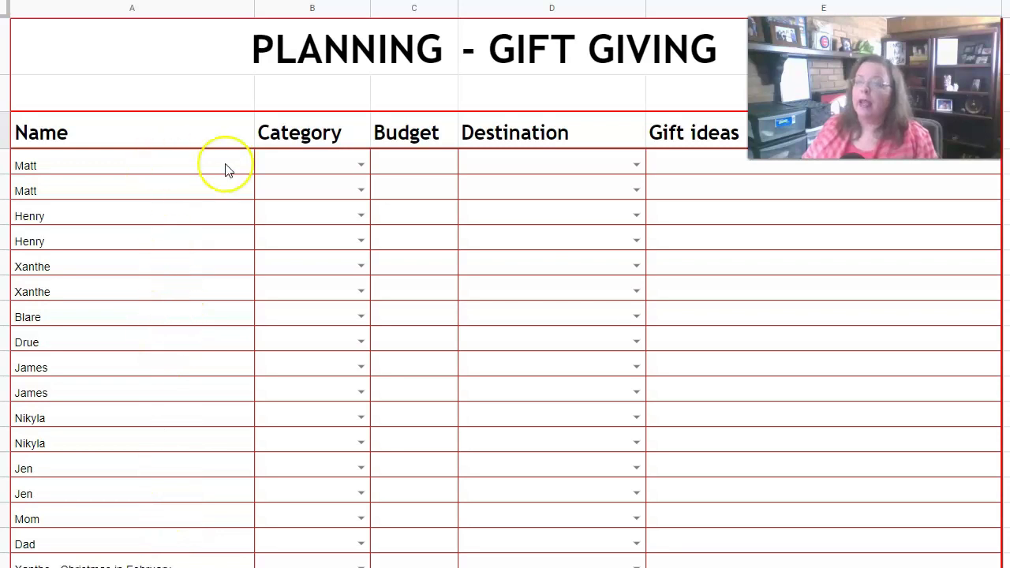
Fill Matt's first row with category Family, budget $50.00 and destination Tree
{"action": "left_click", "coordinate": [360, 167]}
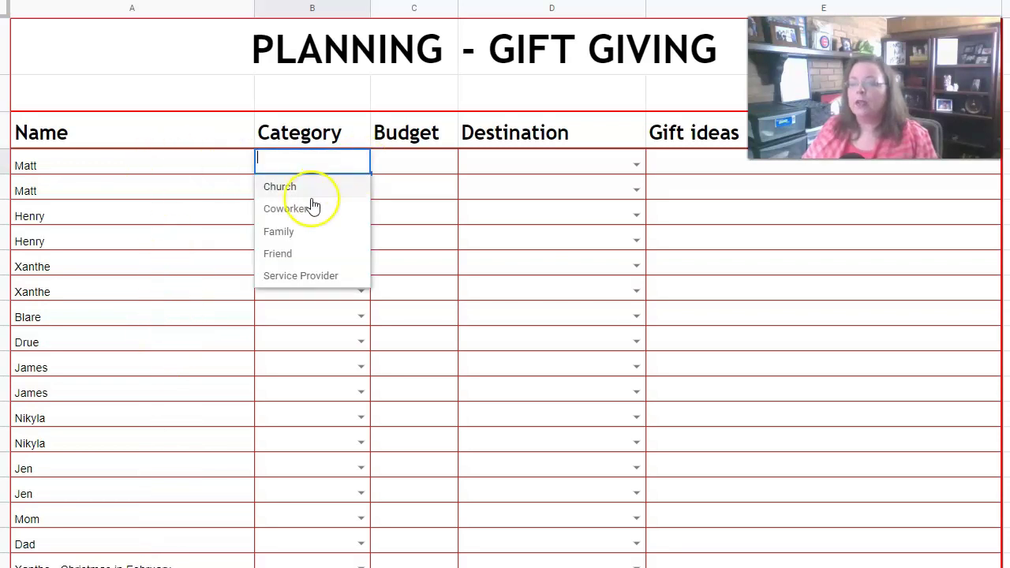
{"action": "left_click", "coordinate": [300, 230]}
{"action": "left_click", "coordinate": [399, 165]}
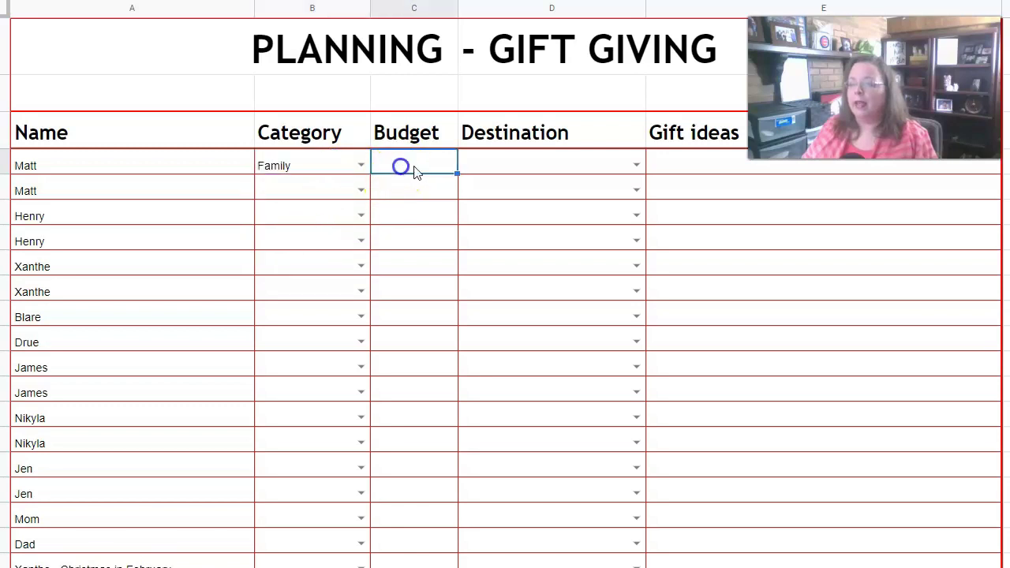
{"action": "type", "text": "50"}
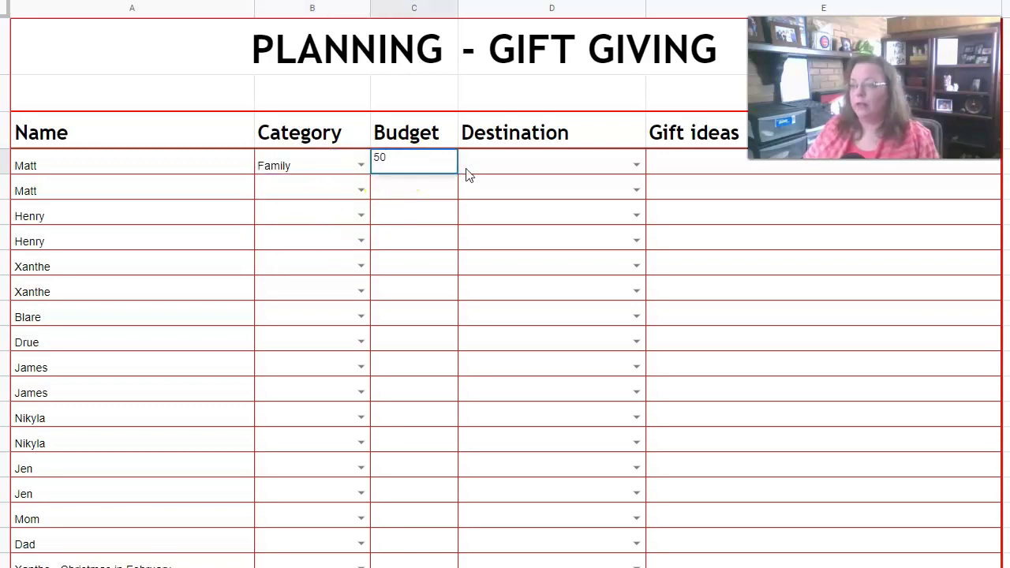
{"action": "left_click", "coordinate": [466, 174]}
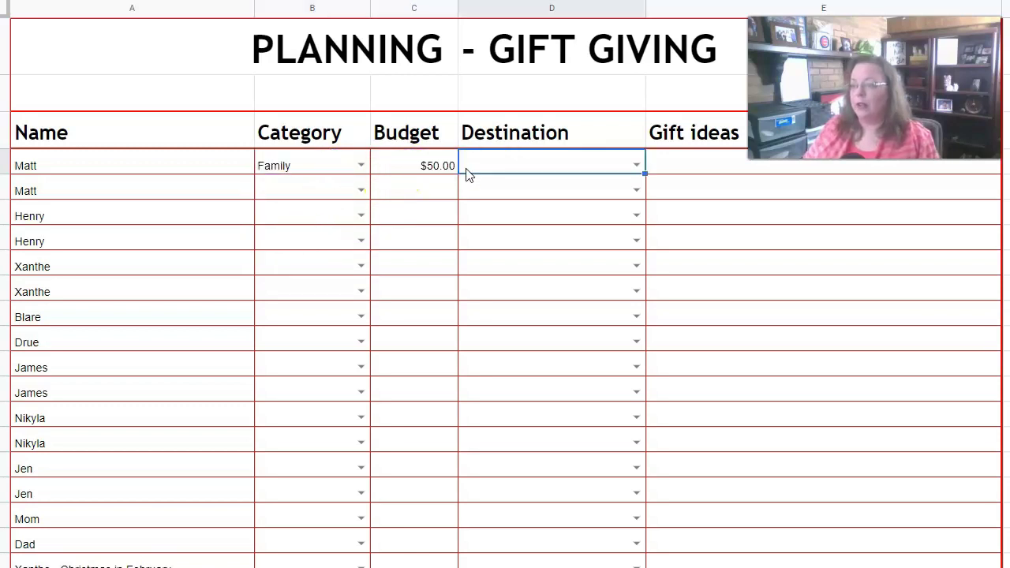
{"action": "left_click", "coordinate": [636, 165]}
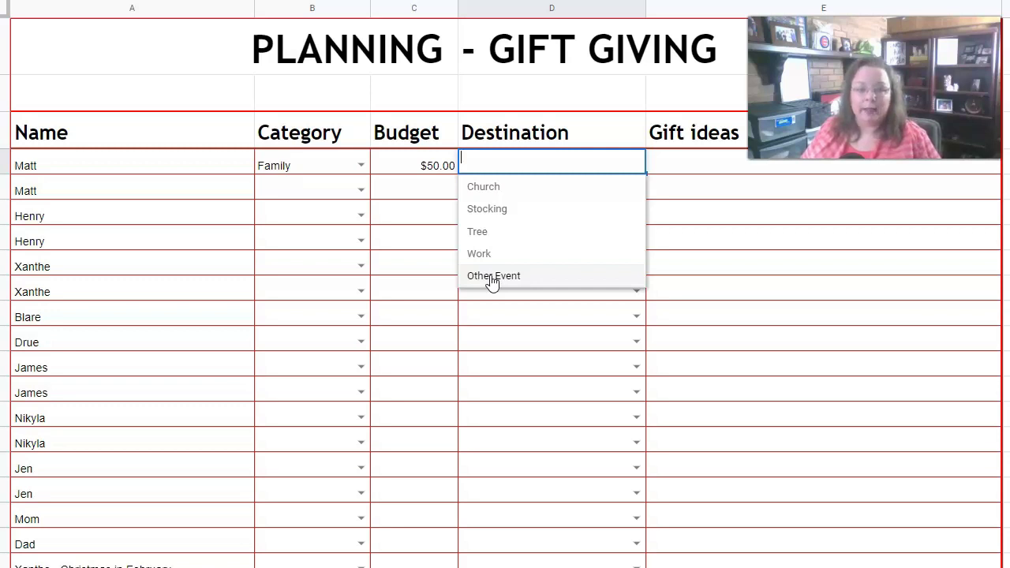
{"action": "left_click", "coordinate": [483, 231]}
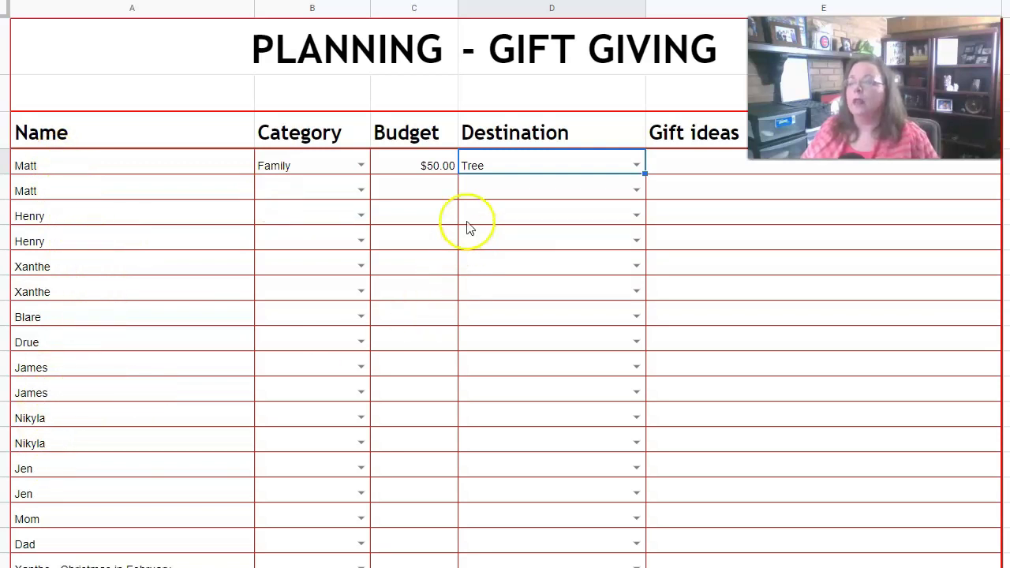
Fill the second Matt row with category Family, budget $20.00 and destination Stocking
{"action": "left_click", "coordinate": [360, 190]}
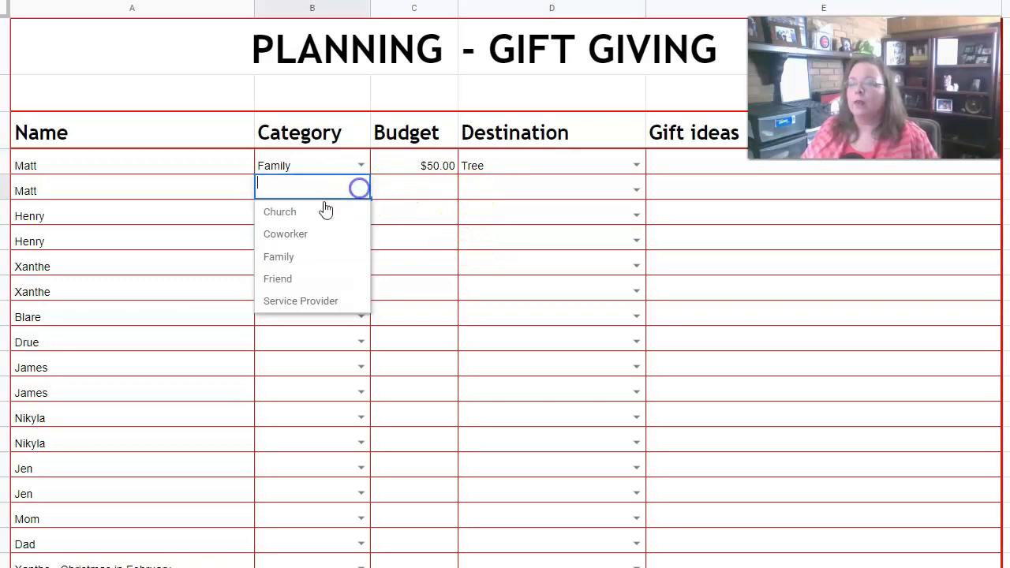
{"action": "left_click", "coordinate": [280, 258]}
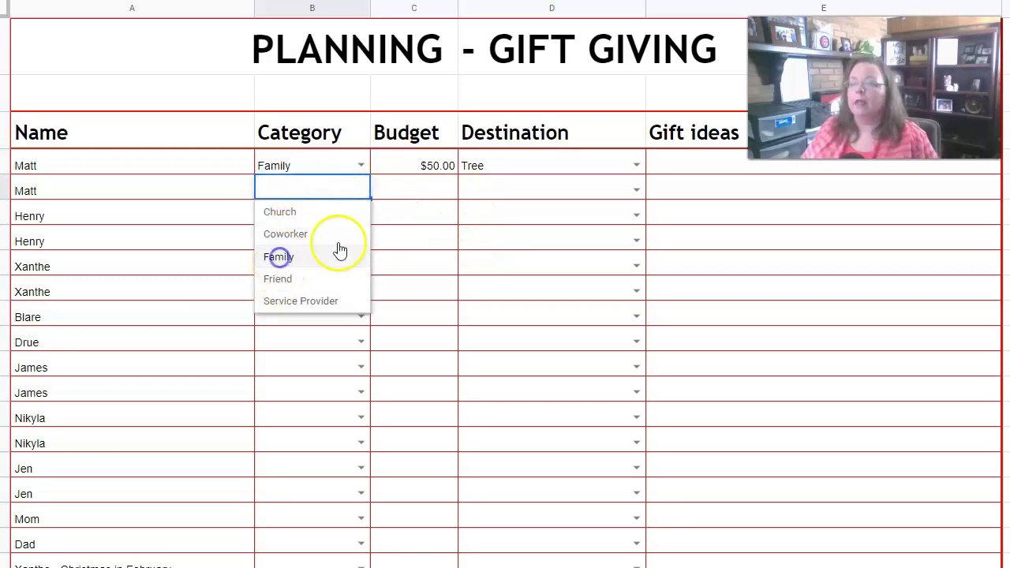
{"action": "left_click", "coordinate": [427, 193]}
{"action": "type", "text": "2"}
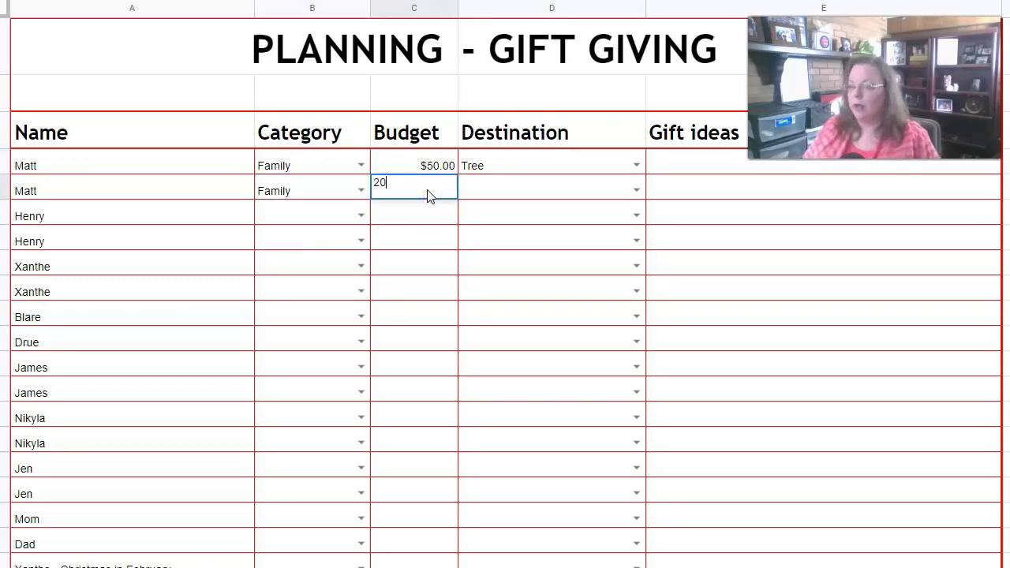
{"action": "type", "text": "0"}
{"action": "key", "text": "Tab"}
{"action": "left_click", "coordinate": [637, 191]}
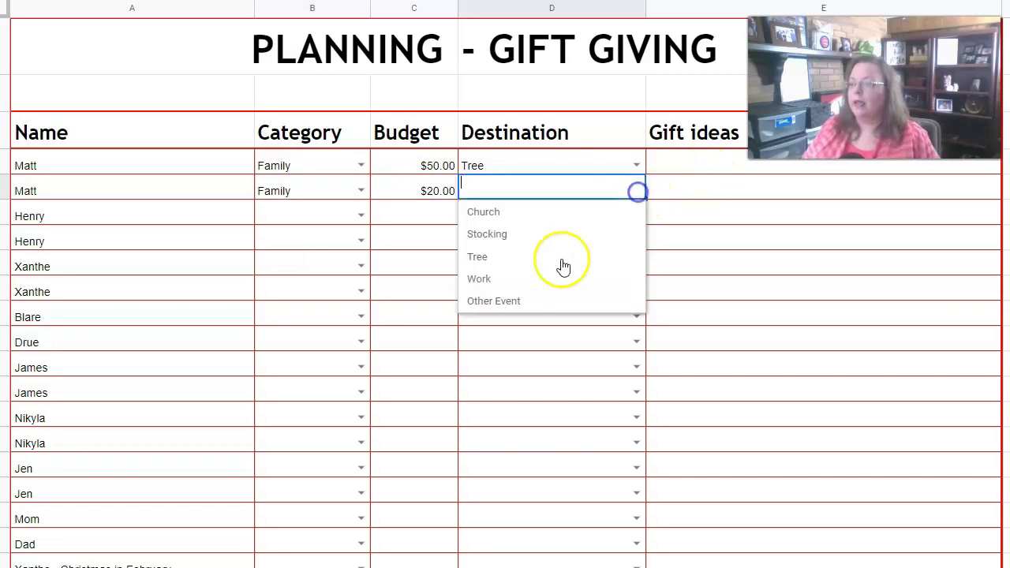
{"action": "left_click", "coordinate": [520, 234]}
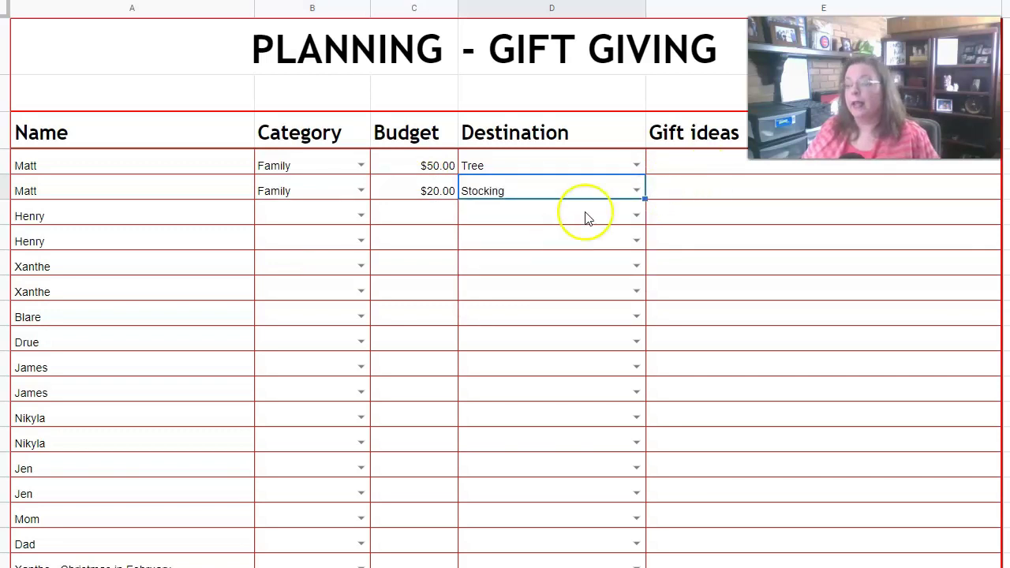
{"action": "left_click", "coordinate": [685, 169]}
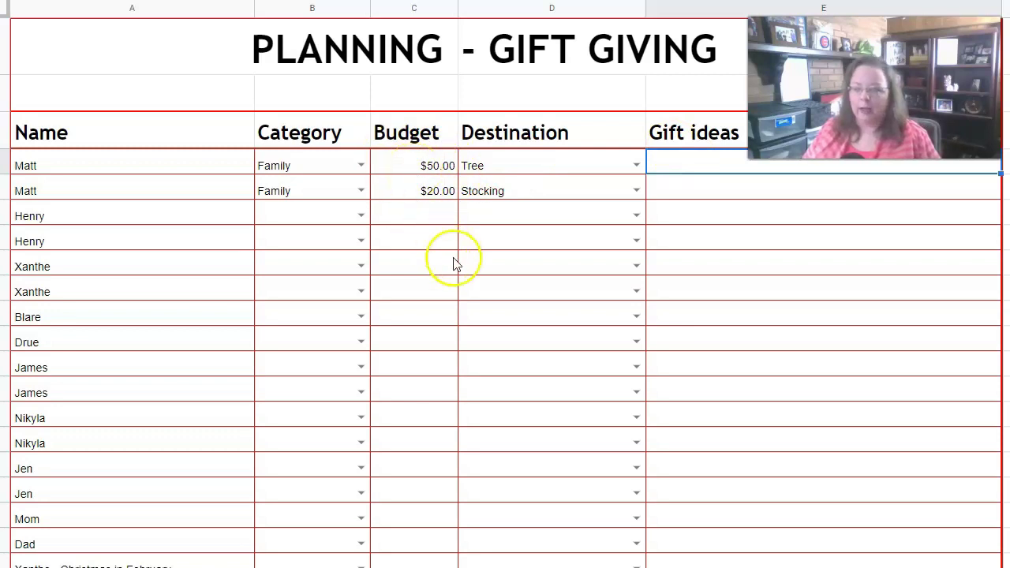
Scroll down to verify the gift list's TOTAL BUDGET cell reads $70.00, then scroll back up
{"action": "scroll", "coordinate": [517, 319], "scroll_direction": "down", "scroll_amount": 3}
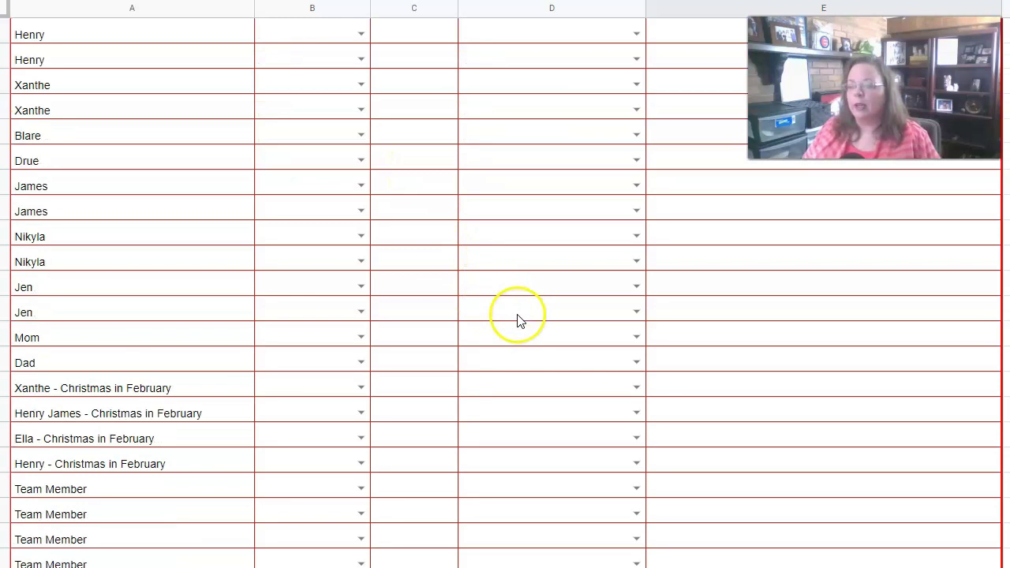
{"action": "scroll", "coordinate": [516, 318], "scroll_direction": "down", "scroll_amount": 2}
{"action": "scroll", "coordinate": [527, 307], "scroll_direction": "down", "scroll_amount": 3}
{"action": "scroll", "coordinate": [532, 306], "scroll_direction": "down", "scroll_amount": 4}
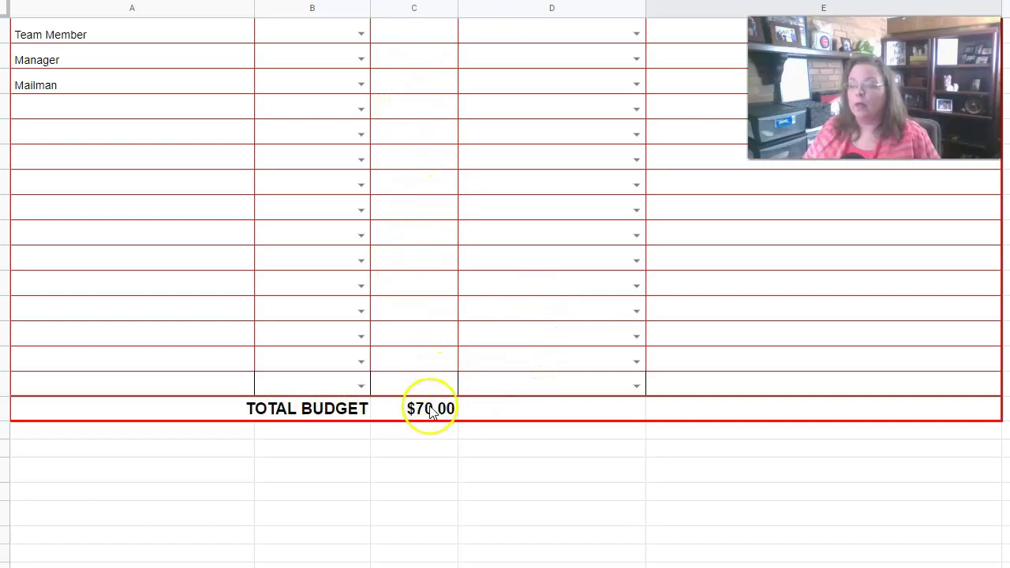
{"action": "left_click", "coordinate": [428, 413]}
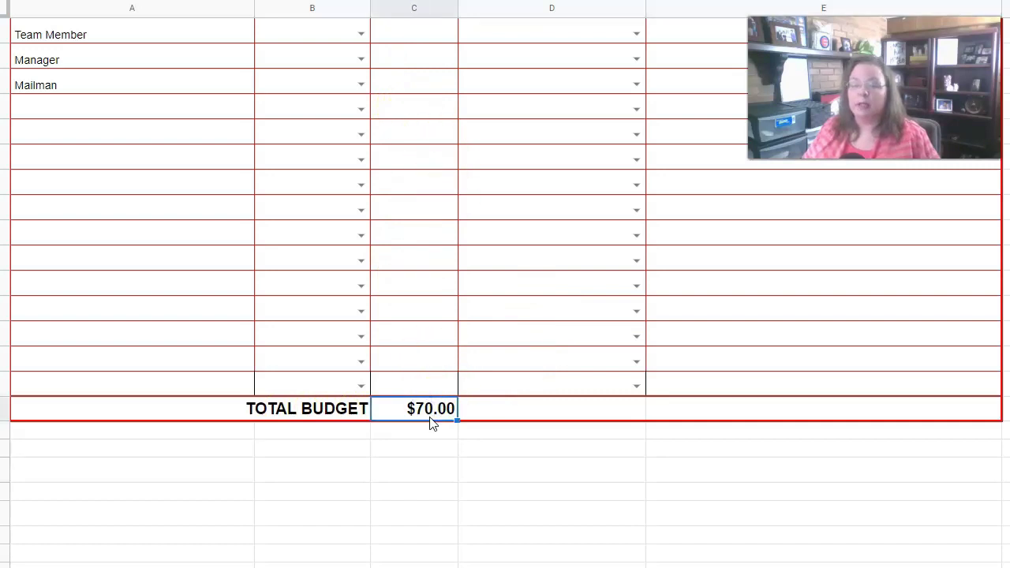
{"action": "scroll", "coordinate": [445, 367], "scroll_direction": "up", "scroll_amount": 10}
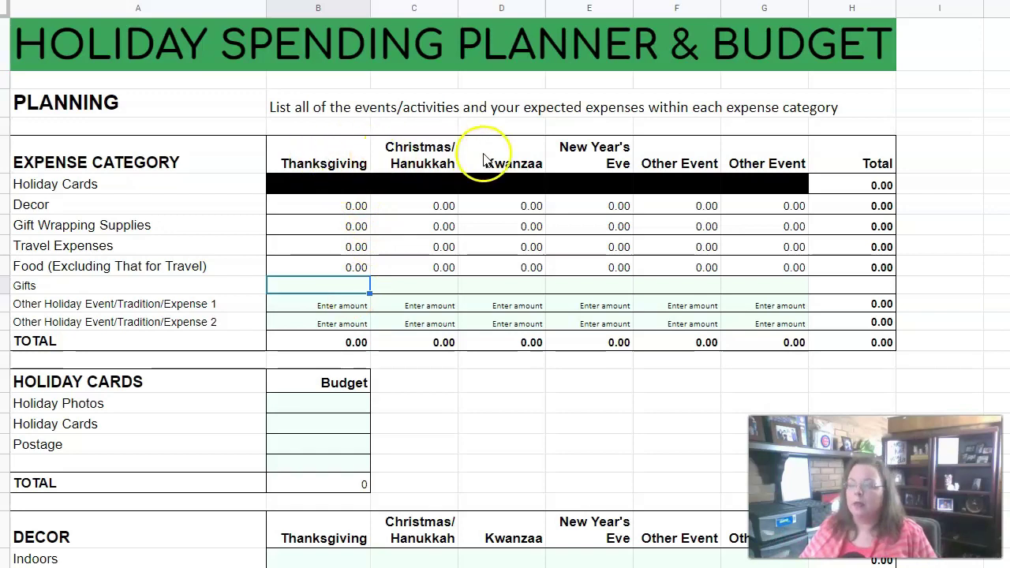
{"action": "left_click", "coordinate": [592, 158]}
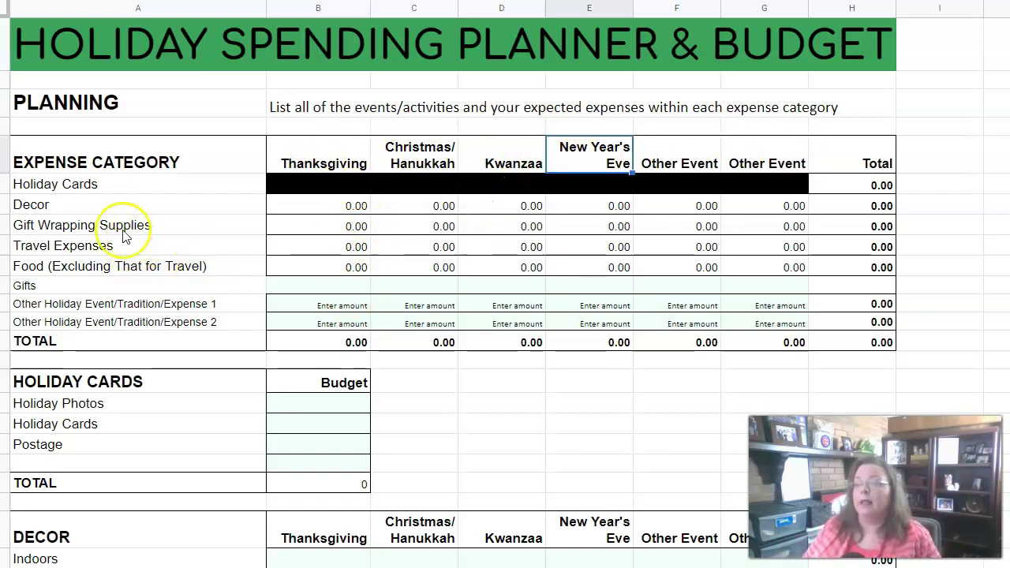
{"action": "left_click", "coordinate": [84, 187]}
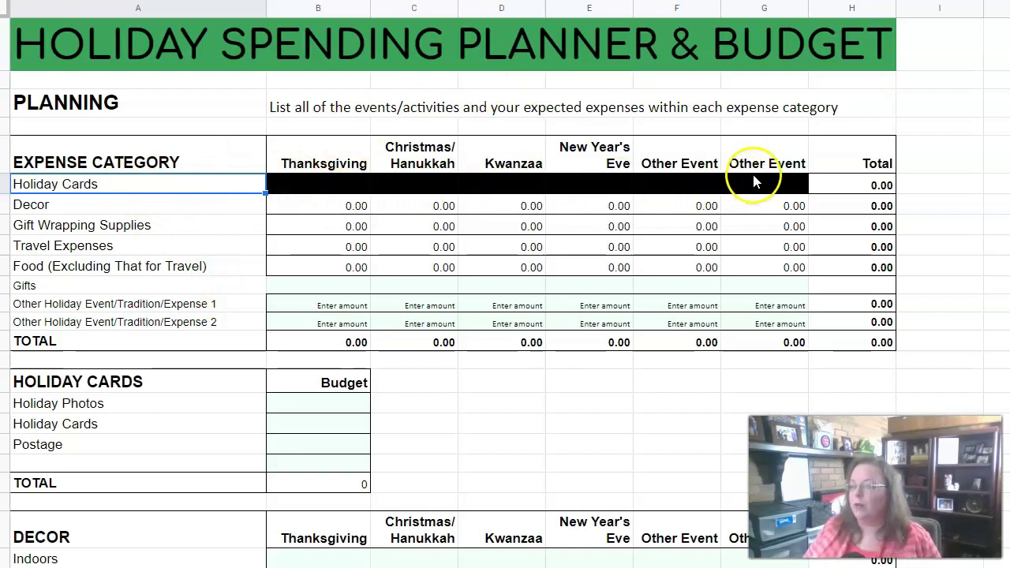
{"action": "left_click", "coordinate": [862, 187]}
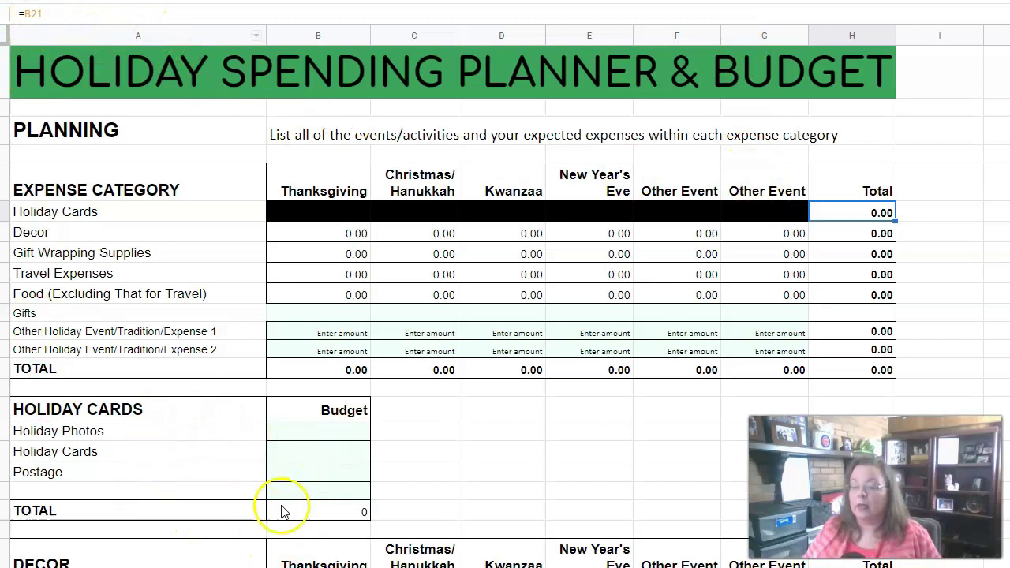
{"action": "left_click", "coordinate": [126, 438]}
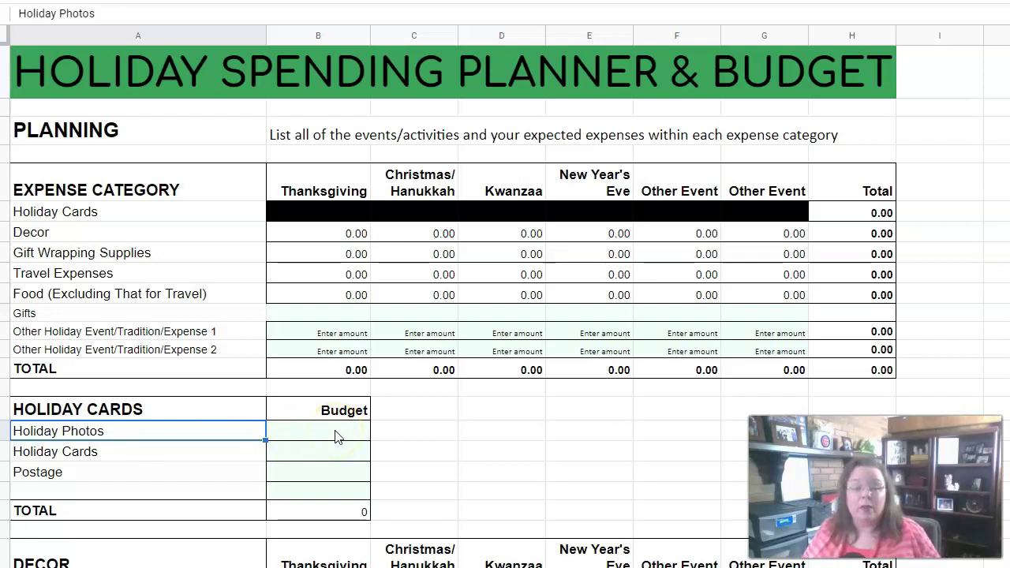
{"action": "left_click", "coordinate": [318, 456]}
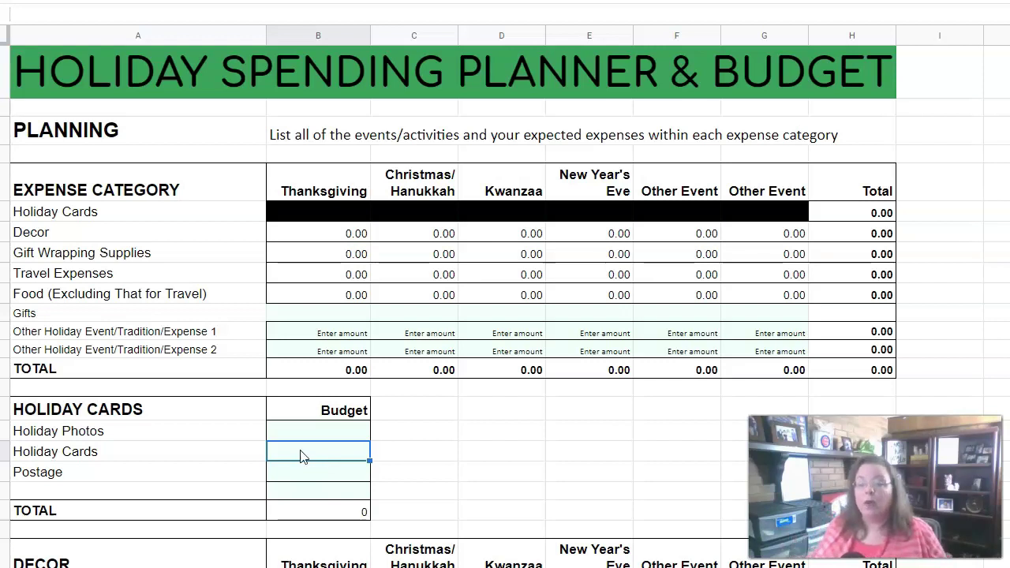
{"action": "left_click", "coordinate": [316, 433]}
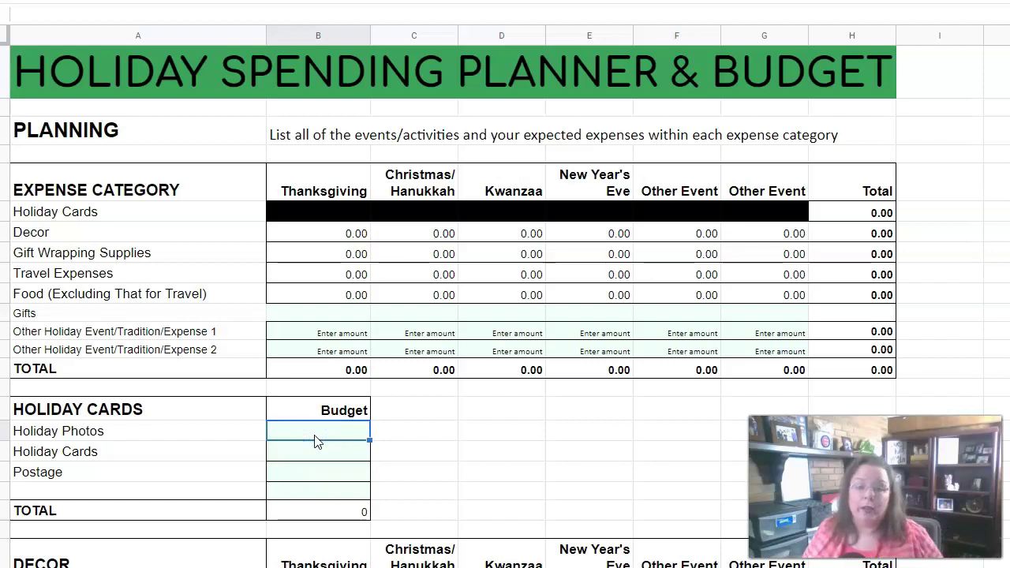
{"action": "left_click", "coordinate": [316, 452]}
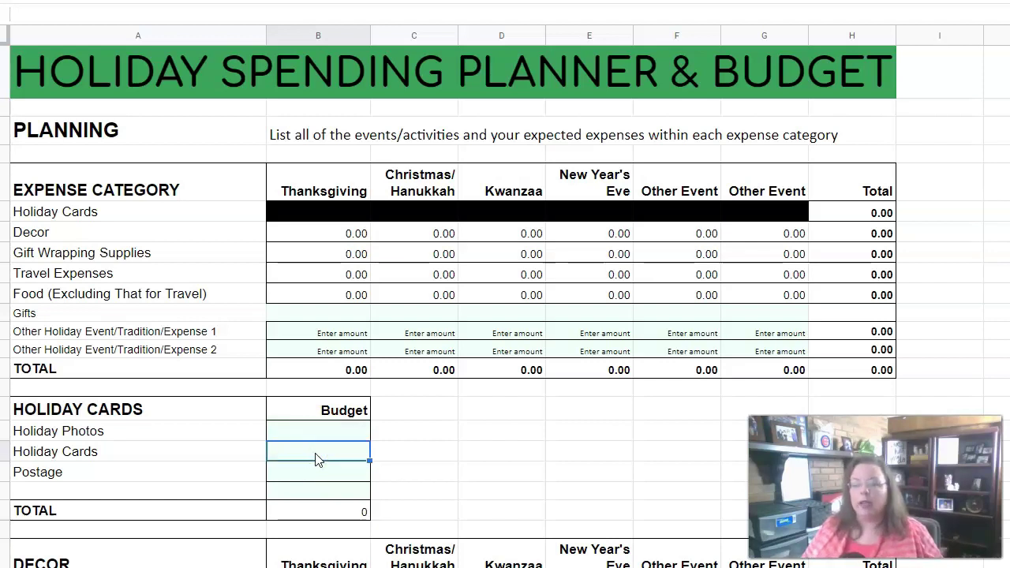
{"action": "left_click", "coordinate": [315, 475]}
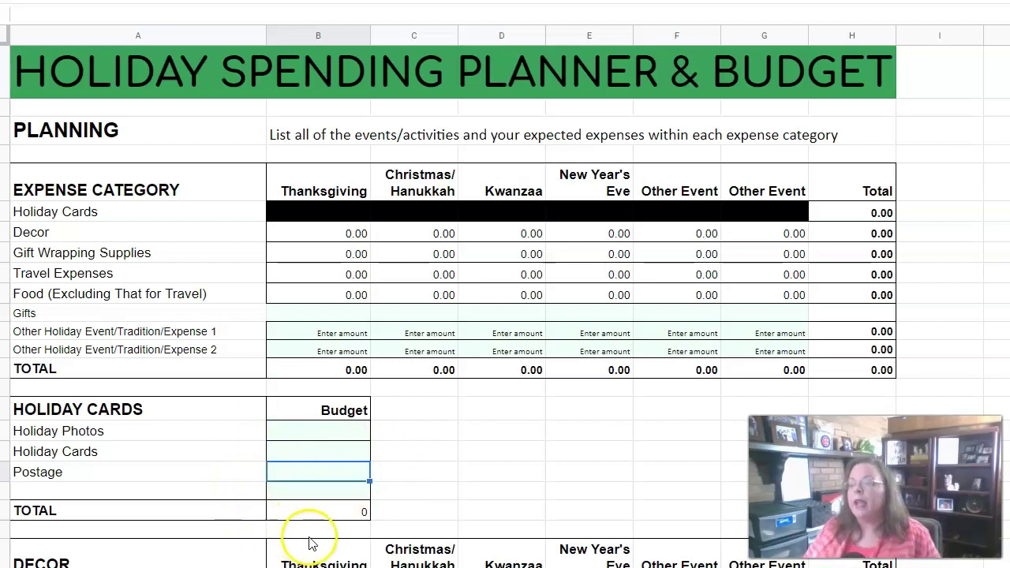
{"action": "left_click", "coordinate": [333, 518]}
{"action": "left_click", "coordinate": [331, 431]}
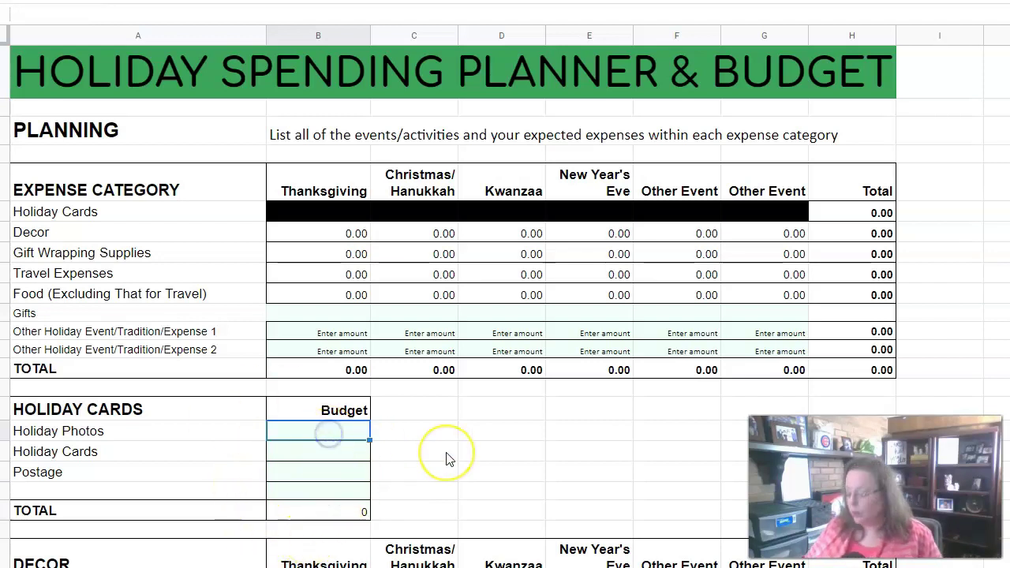
Enter Holiday Cards budgets of 100 for photos, 100 for cards and 25 for postage
{"action": "type", "text": "100"}
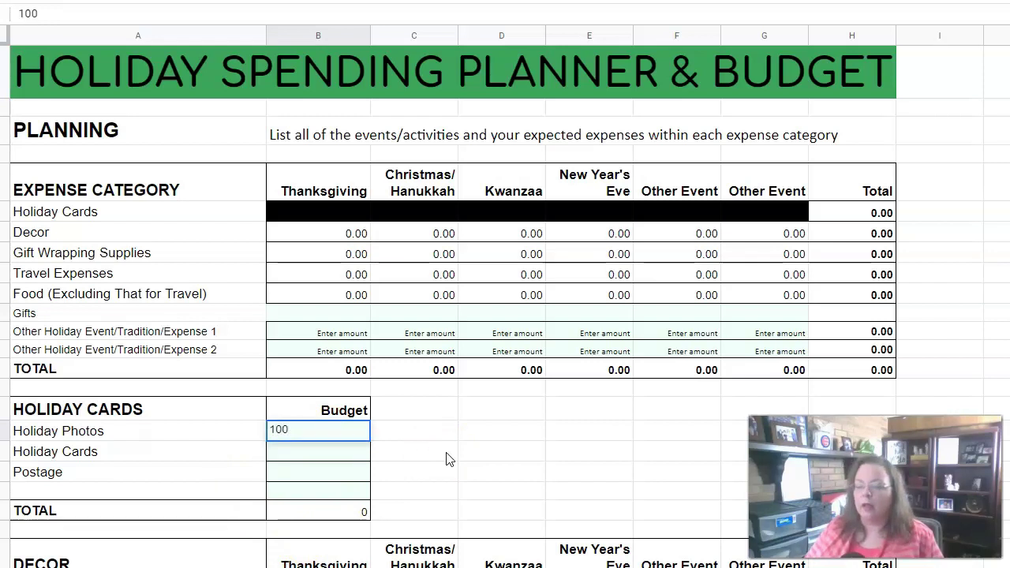
{"action": "key", "text": "Return"}
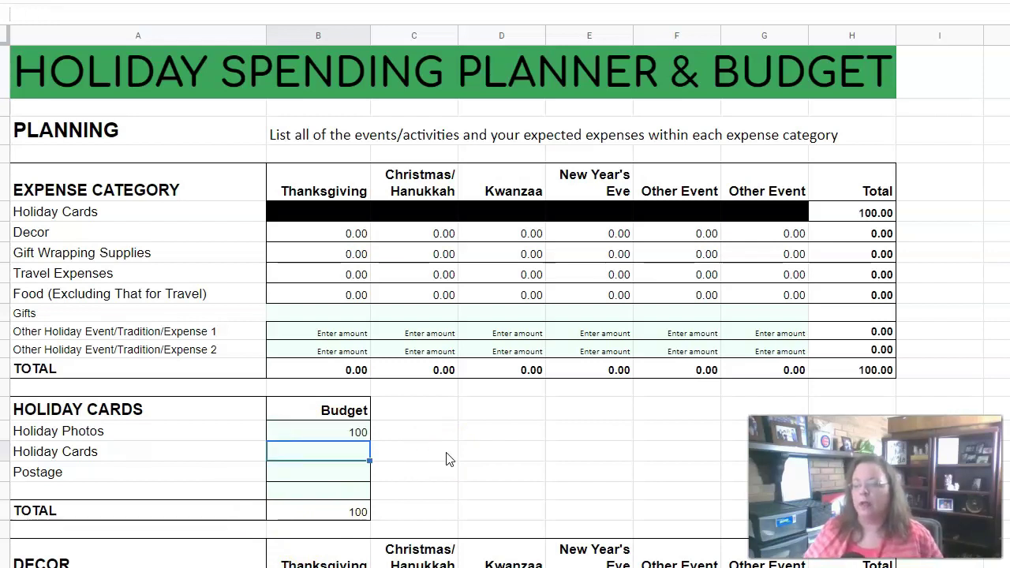
{"action": "type", "text": "100"}
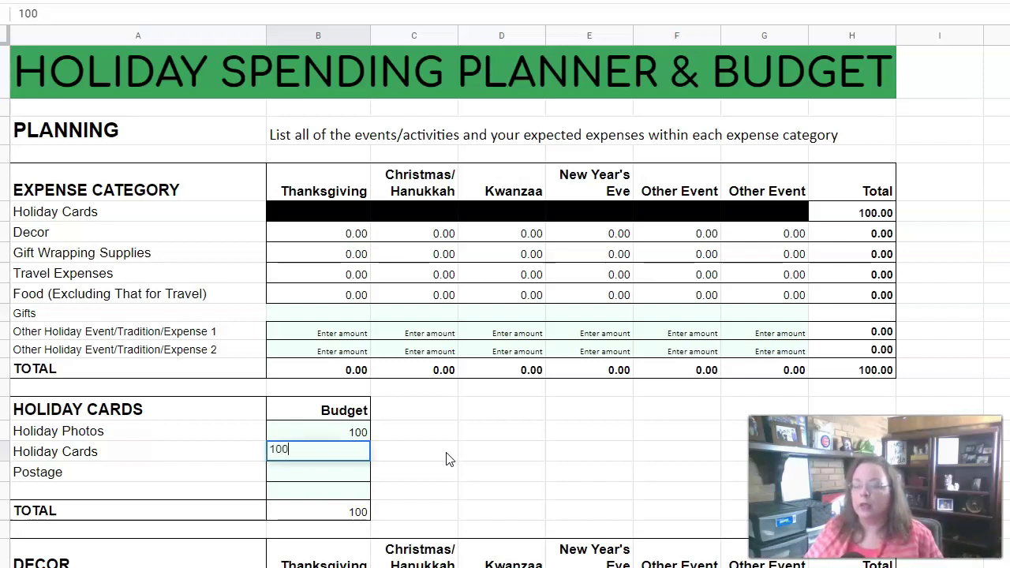
{"action": "key", "text": "Return"}
{"action": "type", "text": "25"}
{"action": "key", "text": "Return"}
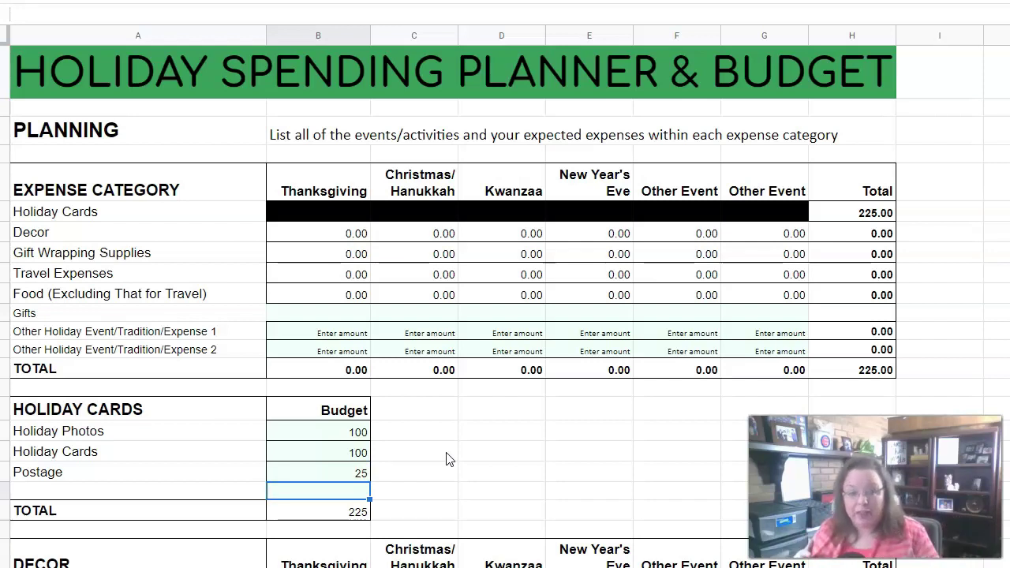
Check the Holiday Cards SUM total of 225 and its =B21 link in H8
{"action": "left_click", "coordinate": [327, 512]}
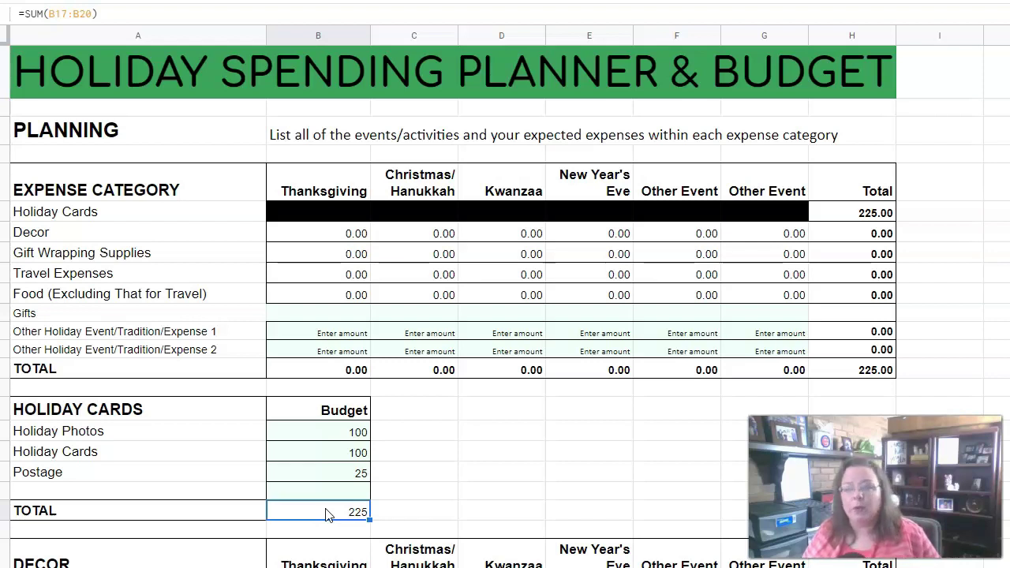
{"action": "left_click", "coordinate": [330, 512]}
{"action": "left_click", "coordinate": [343, 519]}
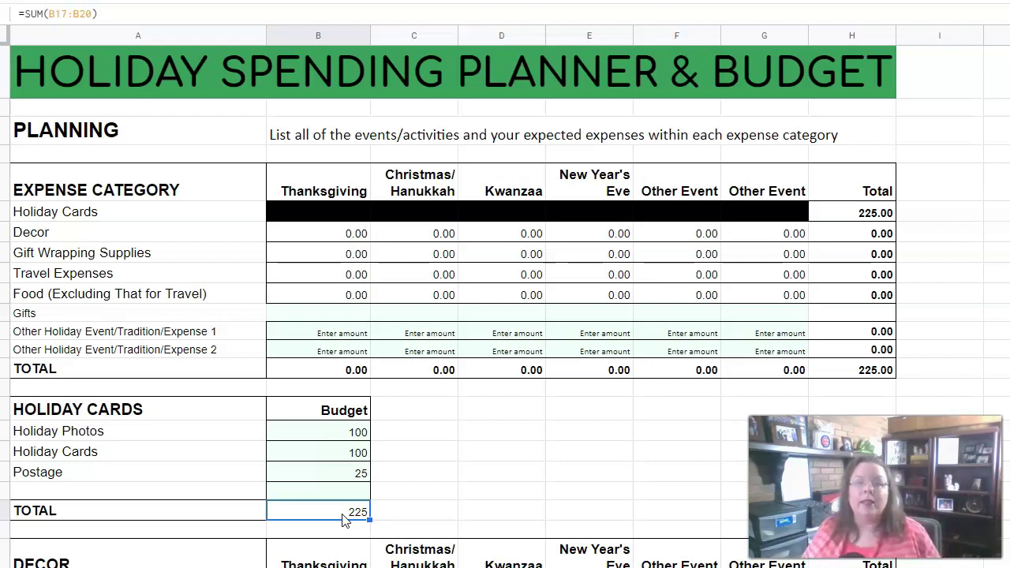
{"action": "left_click", "coordinate": [866, 220]}
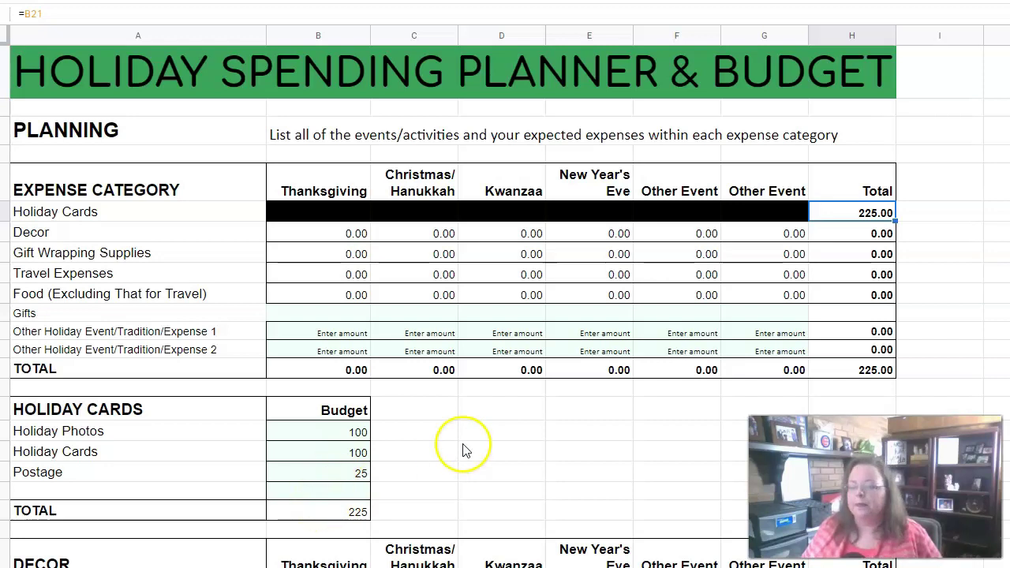
Scroll from the overview's Decor row down to the Decor table's EXPENSE CATEGORY heading
{"action": "left_click", "coordinate": [163, 235]}
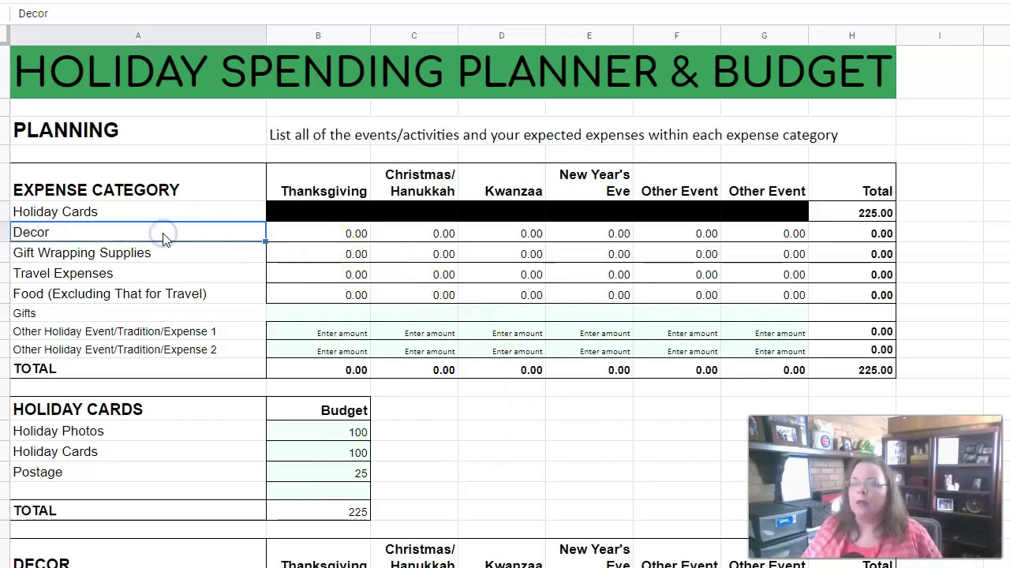
{"action": "scroll", "coordinate": [400, 401], "scroll_direction": "down", "scroll_amount": 3}
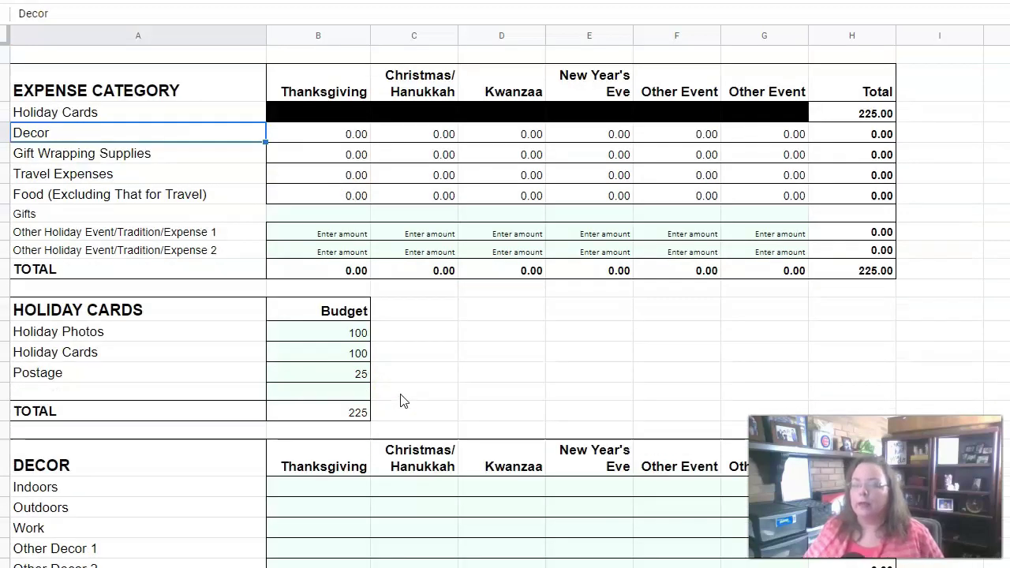
{"action": "scroll", "coordinate": [315, 505], "scroll_direction": "down", "scroll_amount": 2}
{"action": "key", "text": "ctrl+Up"}
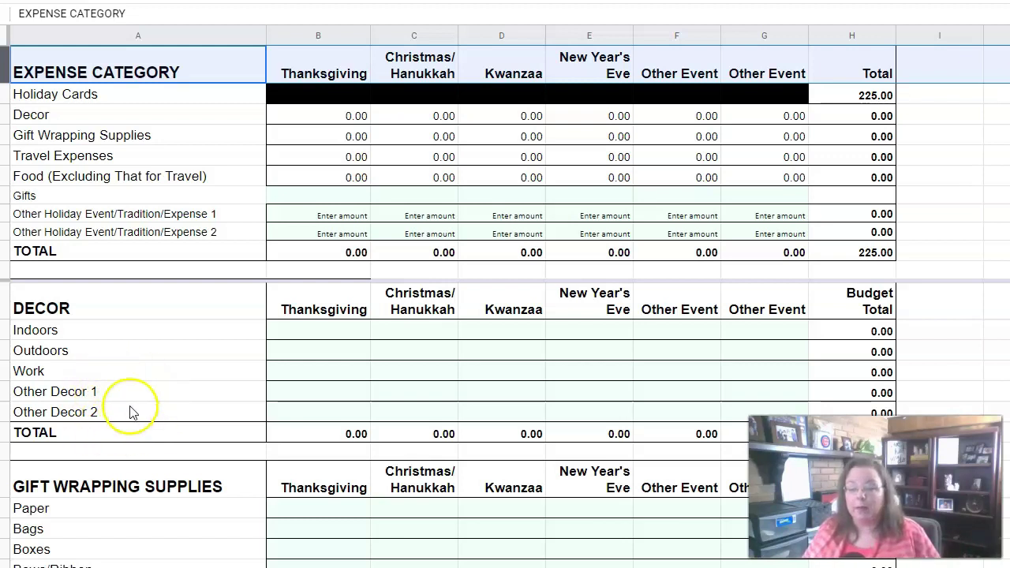
Review the Decor columns: Thanksgiving, Christmas/ Hanukkah, Kwanzaa, New Year's Eve and two Other Events
{"action": "left_click", "coordinate": [327, 309]}
{"action": "left_click", "coordinate": [418, 312]}
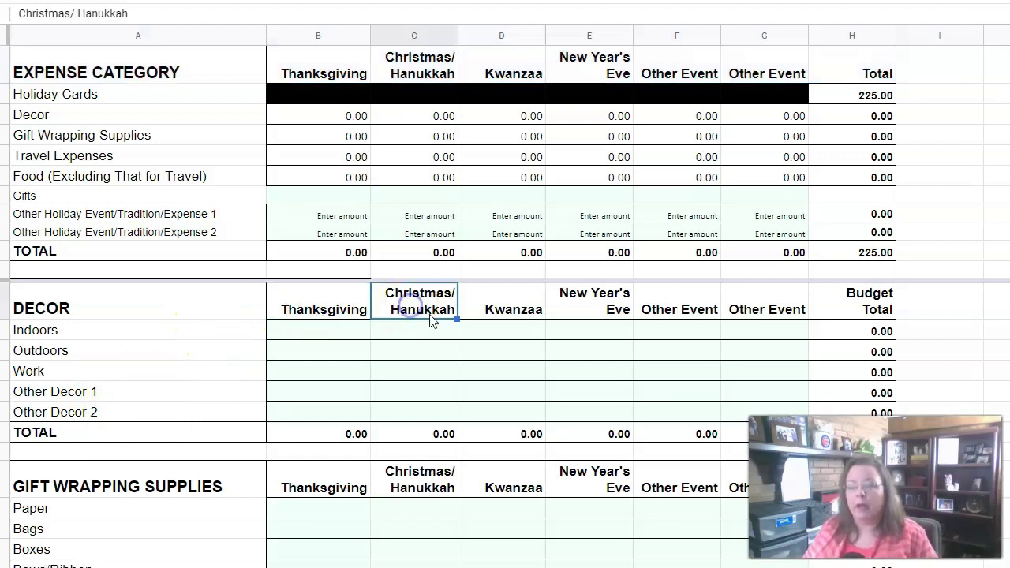
{"action": "left_click", "coordinate": [522, 308]}
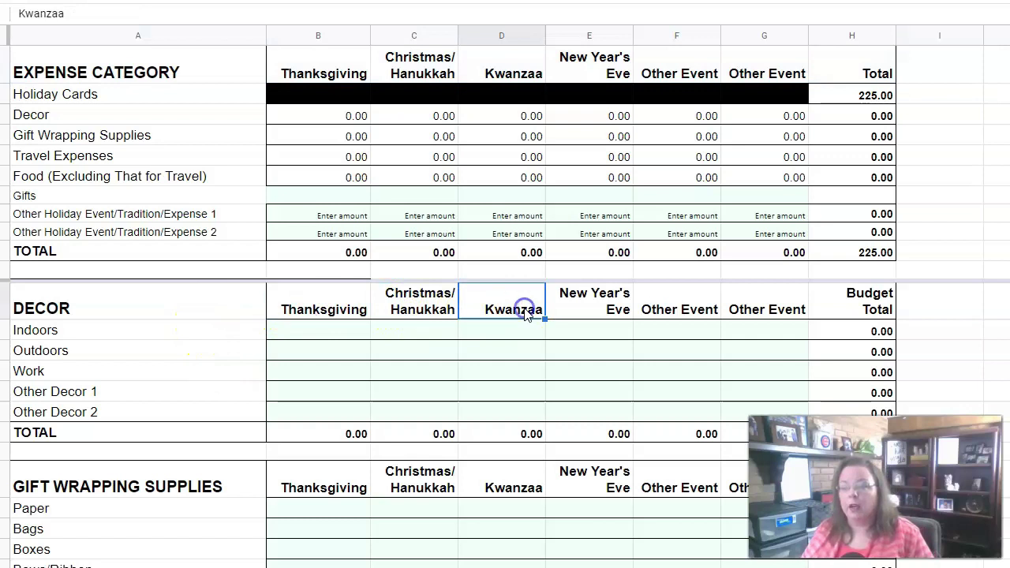
{"action": "left_click", "coordinate": [588, 303]}
{"action": "left_click", "coordinate": [676, 308]}
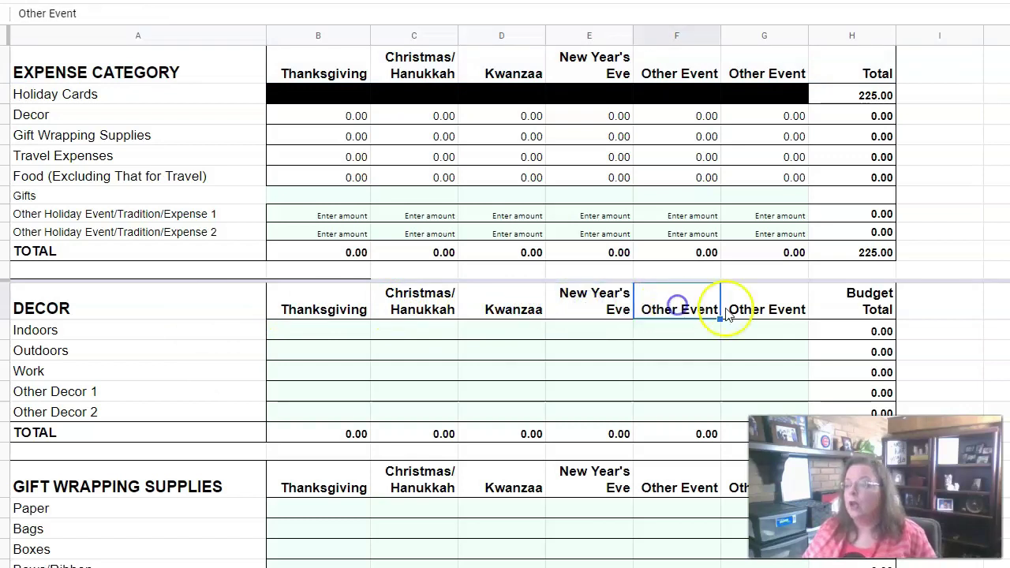
{"action": "left_click", "coordinate": [737, 309]}
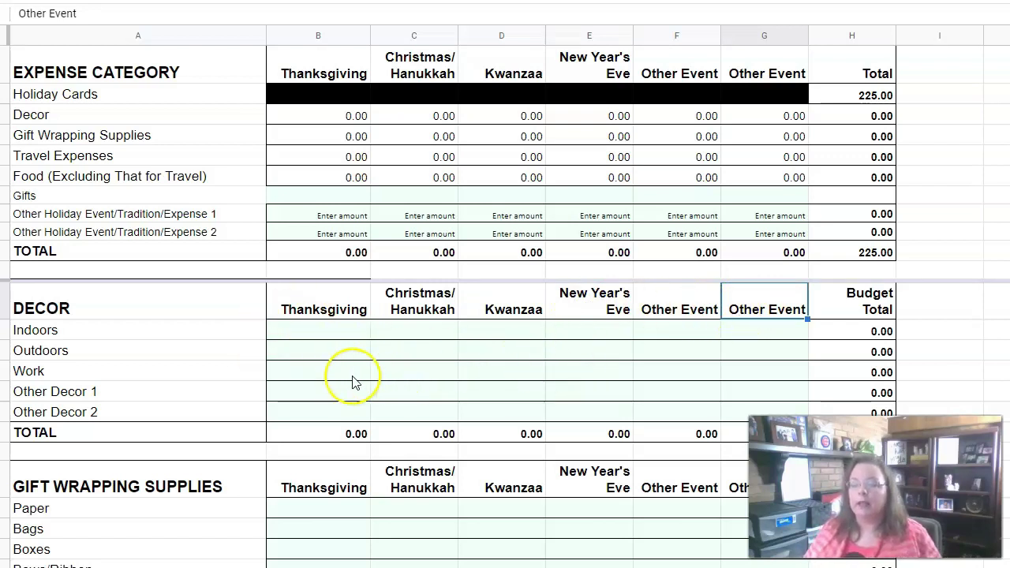
Enter 0 for Thanksgiving Indoors, Outdoors and Work decor
{"action": "left_click", "coordinate": [315, 330]}
{"action": "type", "text": "0"}
{"action": "key", "text": "Return"}
{"action": "type", "text": "0"}
{"action": "key", "text": "Return"}
{"action": "type", "text": "0"}
{"action": "key", "text": "Return"}
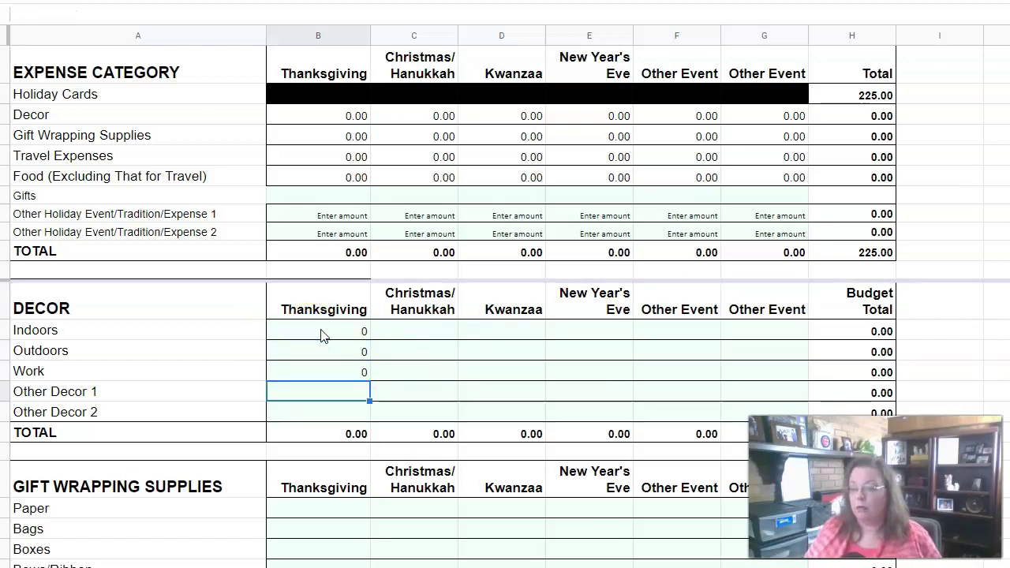
Enter Christmas/ Hanukkah decor budgets of 50 Indoors, 50 Outdoors and 10 Work
{"action": "key", "text": "Up"}
{"action": "key", "text": "Up"}
{"action": "key", "text": "Up"}
{"action": "key", "text": "Right"}
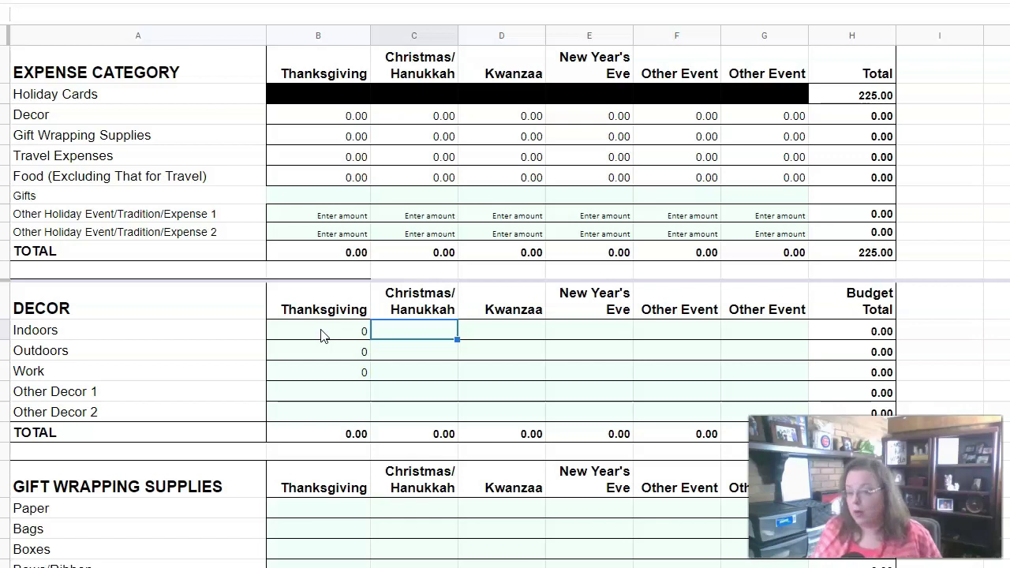
{"action": "type", "text": "50"}
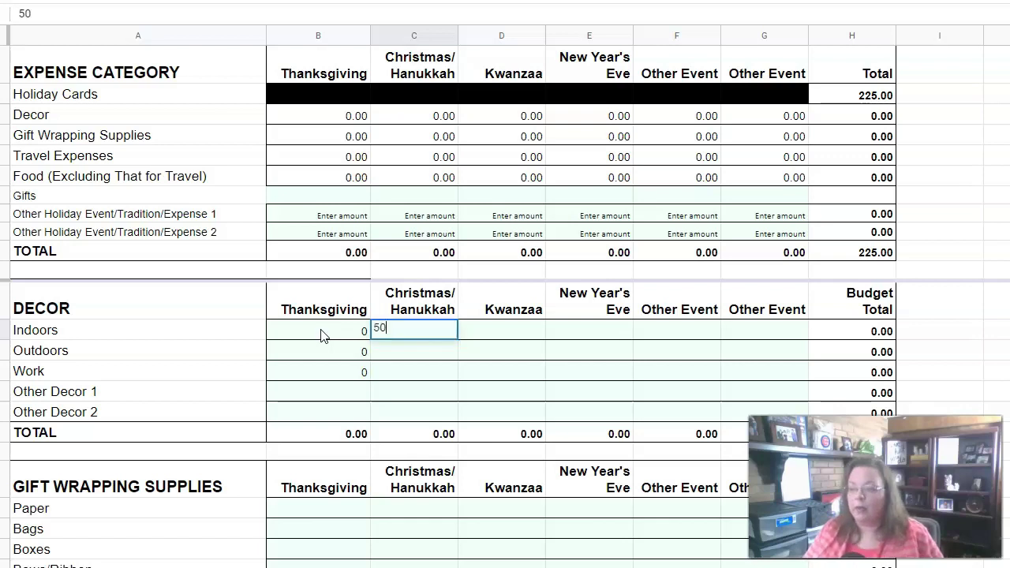
{"action": "key", "text": "Return"}
{"action": "type", "text": "50"}
{"action": "key", "text": "Return"}
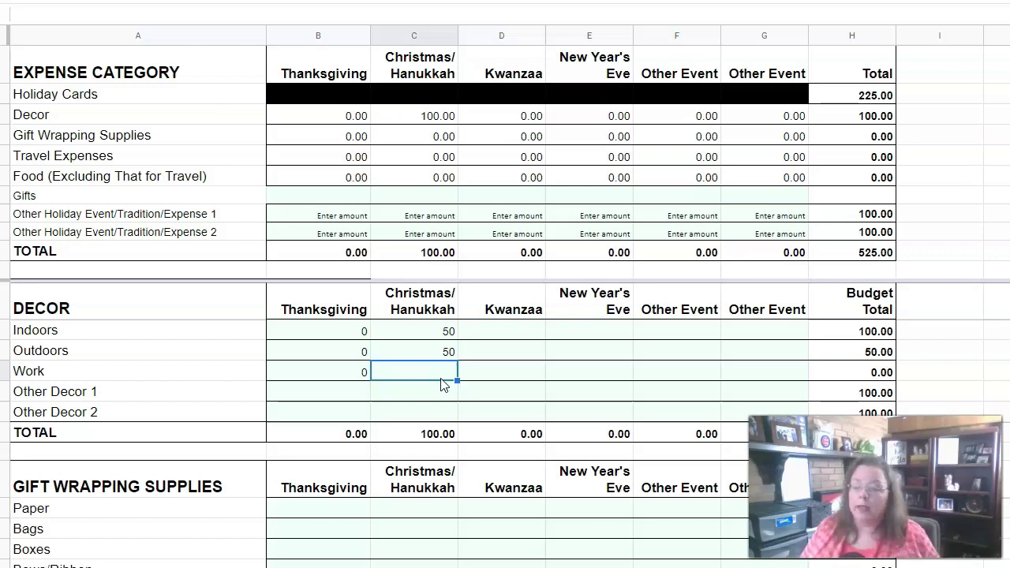
{"action": "type", "text": "10"}
{"action": "key", "text": "Return"}
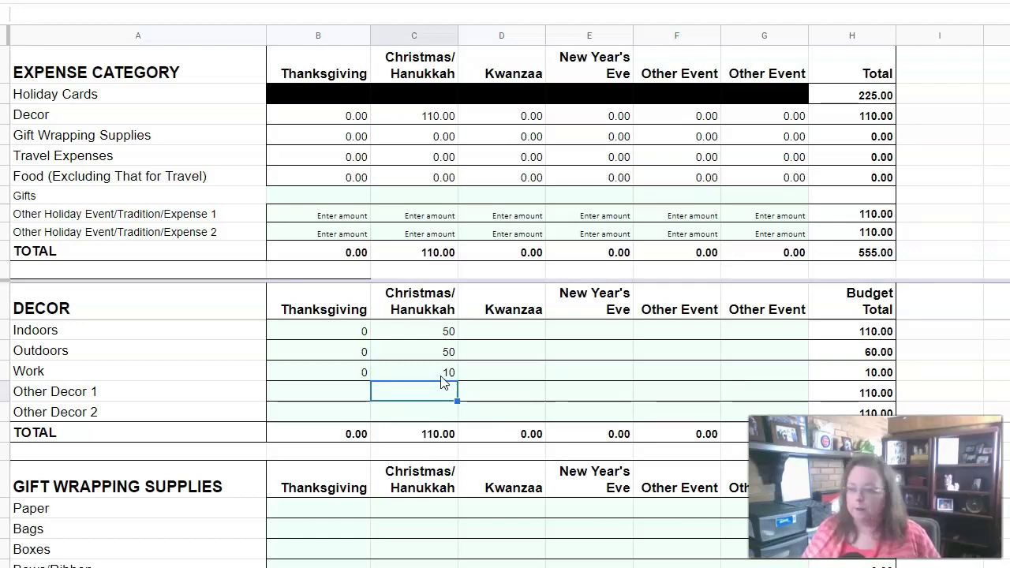
Step through the Kwanzaa, New Year's Eve and Other Event Indoors decor cells
{"action": "left_click", "coordinate": [484, 329]}
{"action": "left_click", "coordinate": [581, 329]}
{"action": "left_click", "coordinate": [678, 330]}
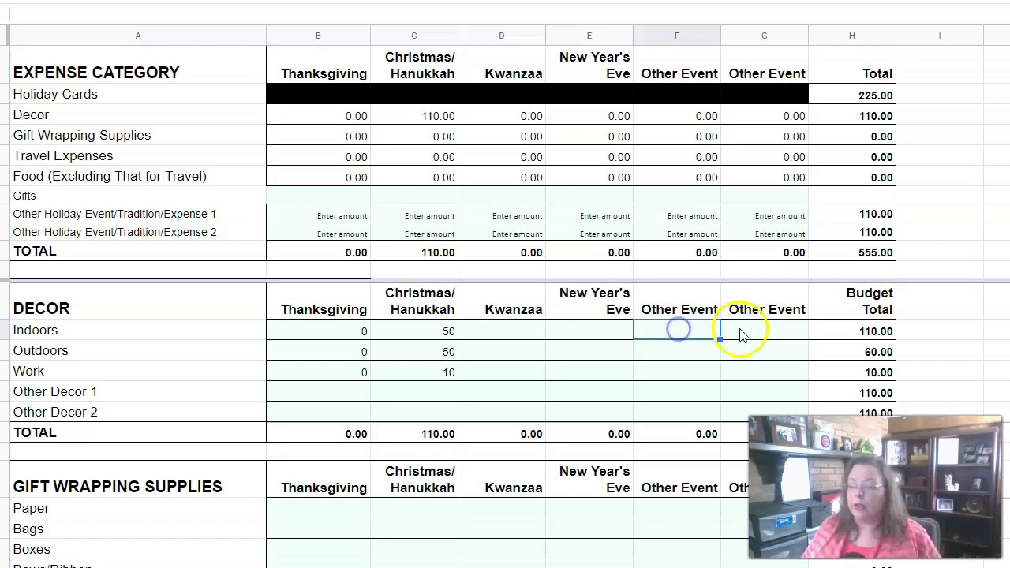
{"action": "left_click", "coordinate": [586, 332]}
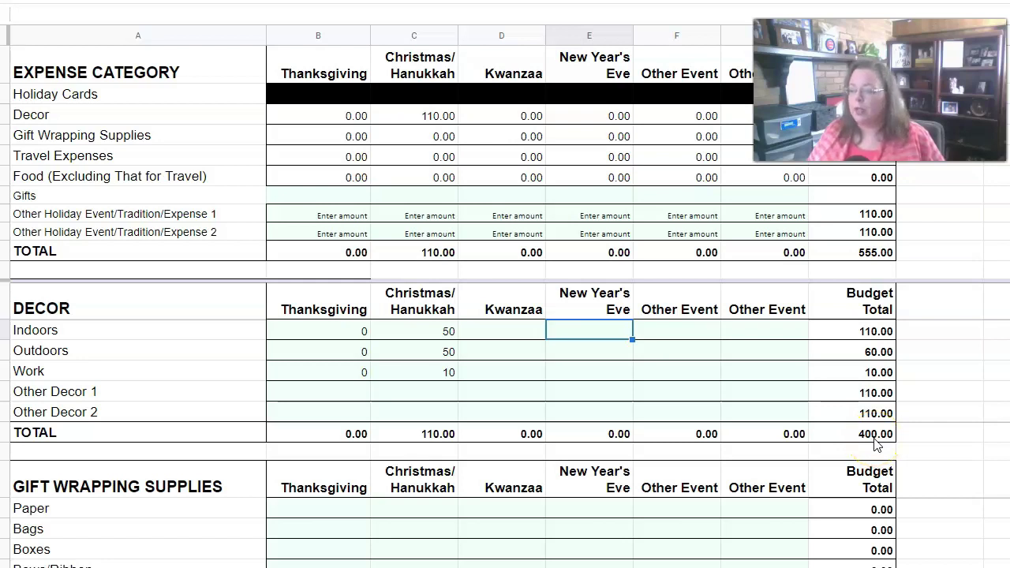
{"action": "left_click", "coordinate": [842, 353]}
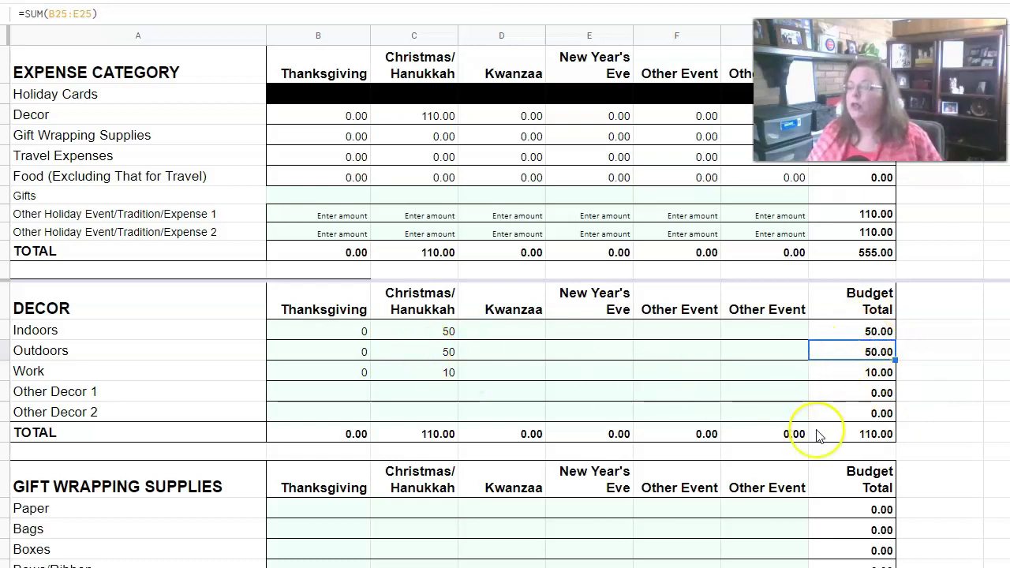
{"action": "left_click", "coordinate": [872, 435]}
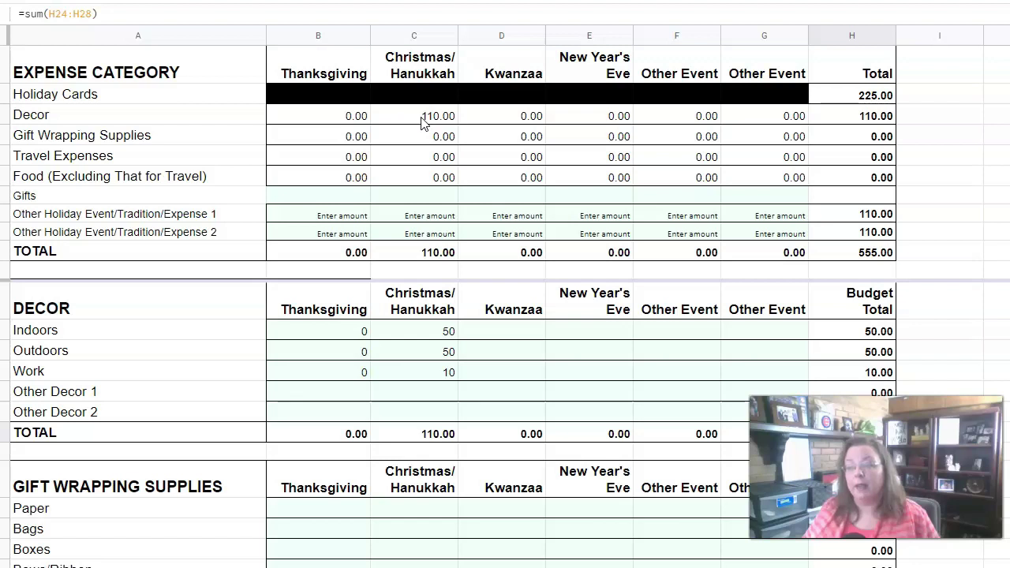
{"action": "left_click", "coordinate": [879, 117]}
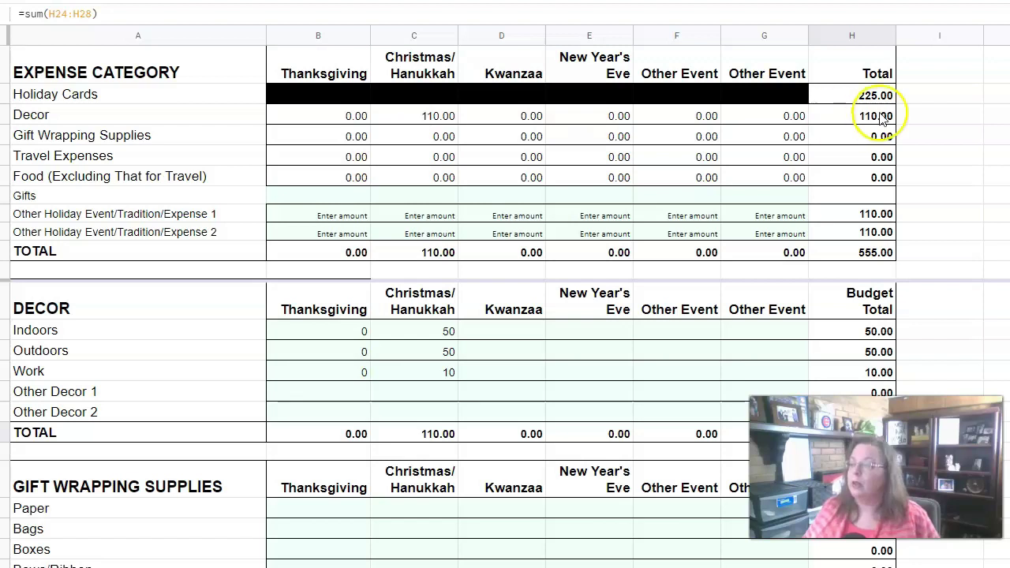
{"action": "left_click", "coordinate": [597, 331]}
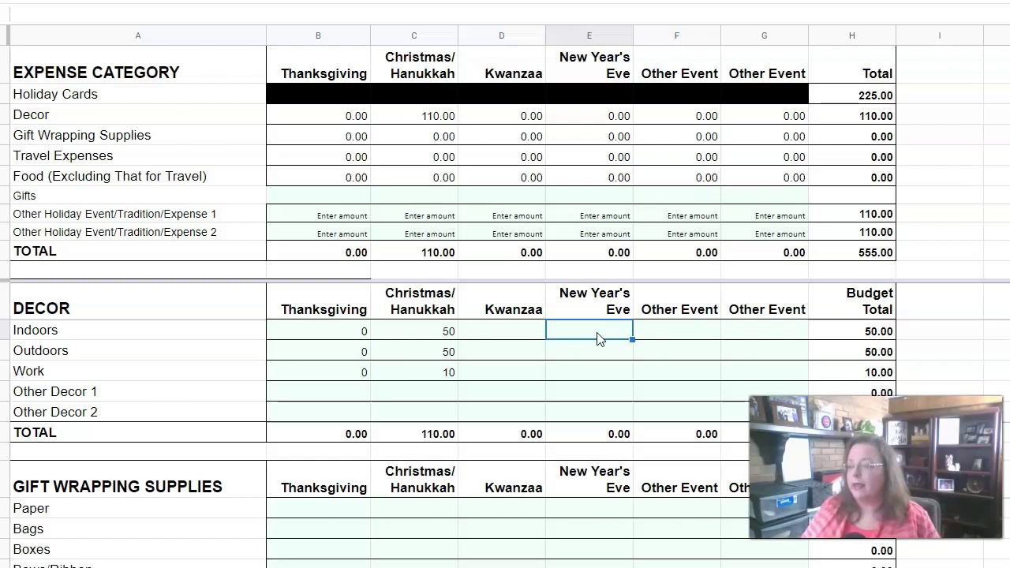
{"action": "type", "text": "20"}
{"action": "key", "text": "Return"}
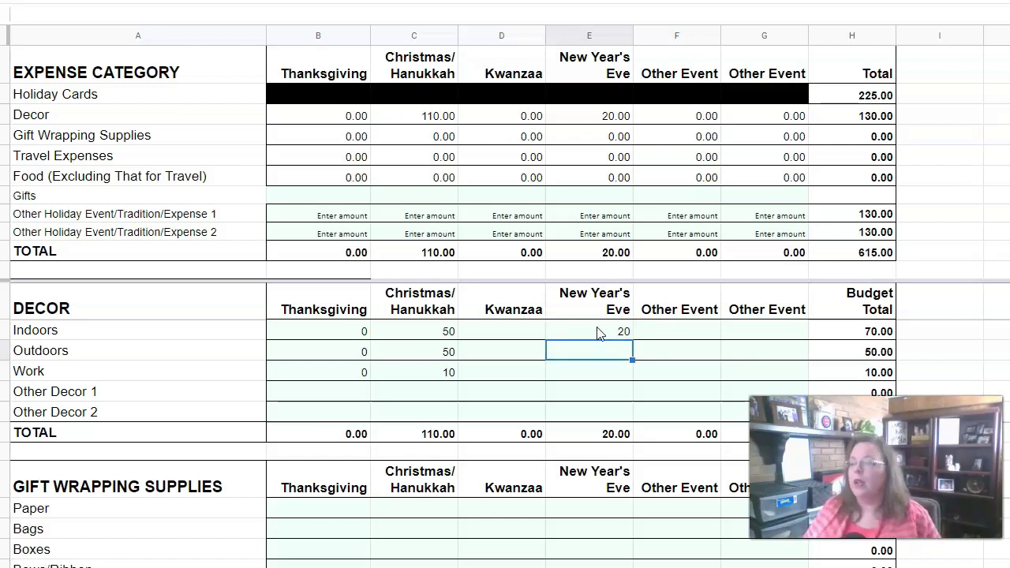
{"action": "left_click", "coordinate": [880, 333]}
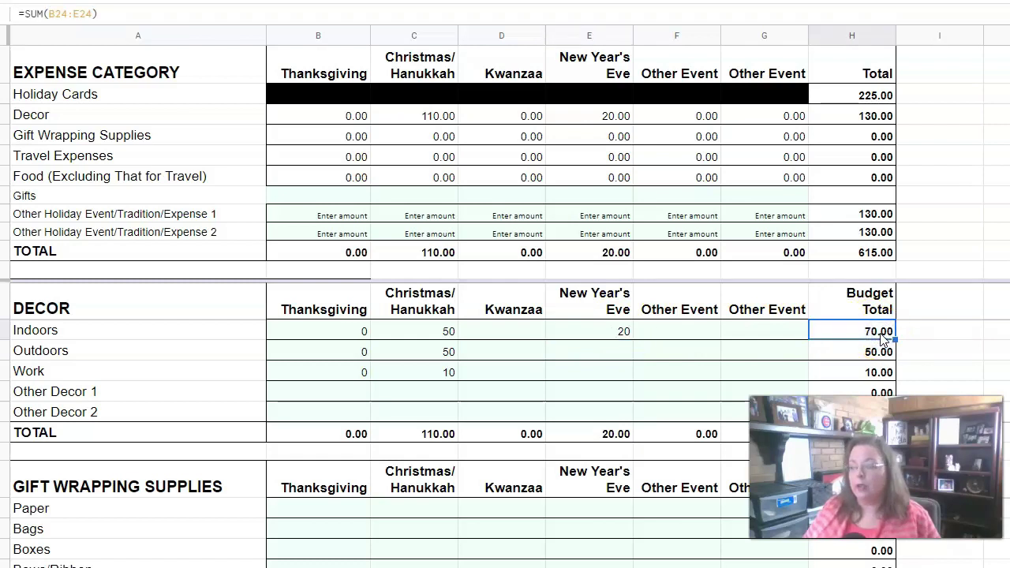
{"action": "left_click", "coordinate": [604, 439]}
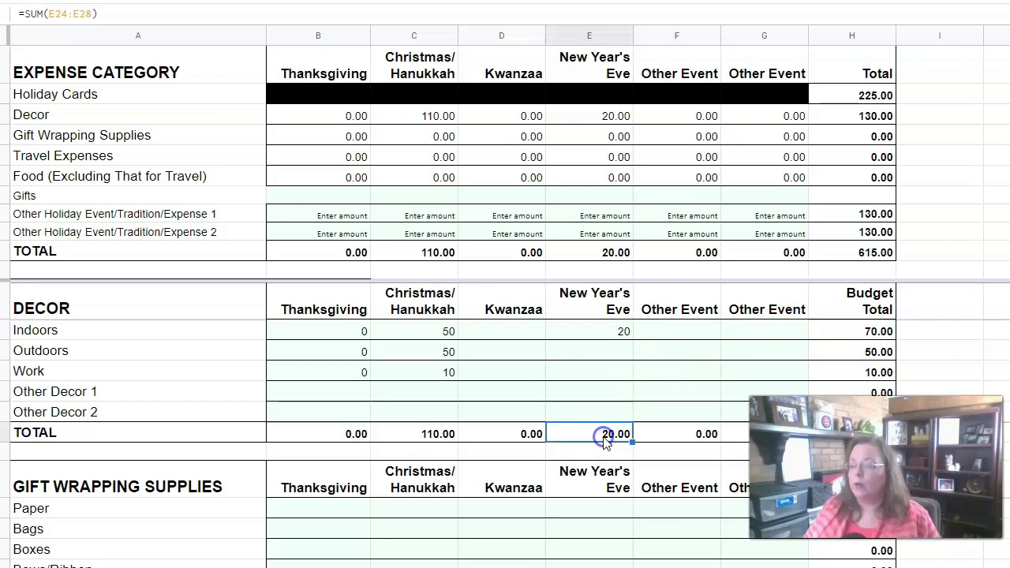
{"action": "left_click", "coordinate": [418, 438]}
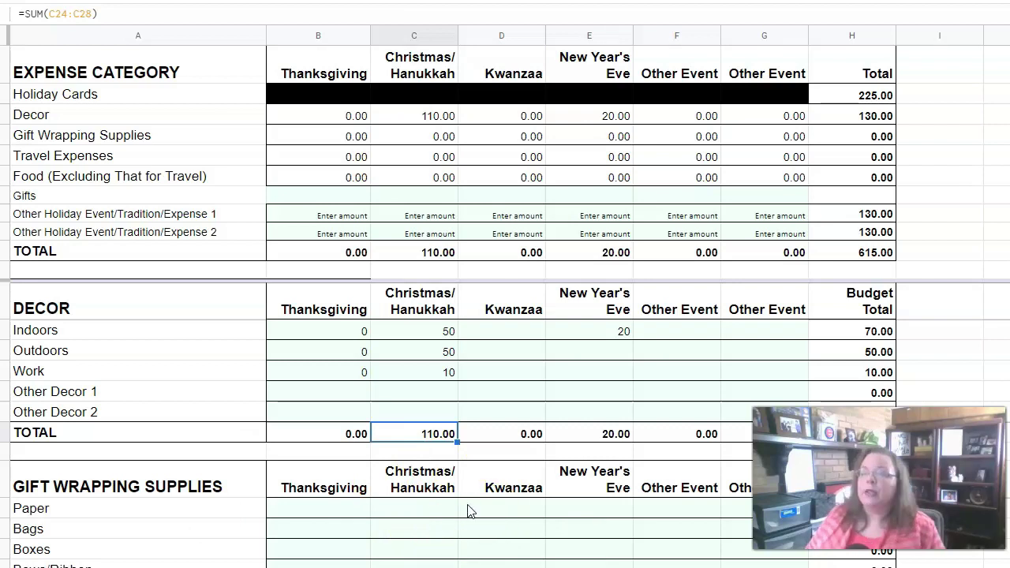
Scroll to Gift Wrapping Supplies and go over Paper, Bags, Boxes, Bows/Ribbon, Name Tags, Tape/Scissors
{"action": "left_click", "coordinate": [130, 137]}
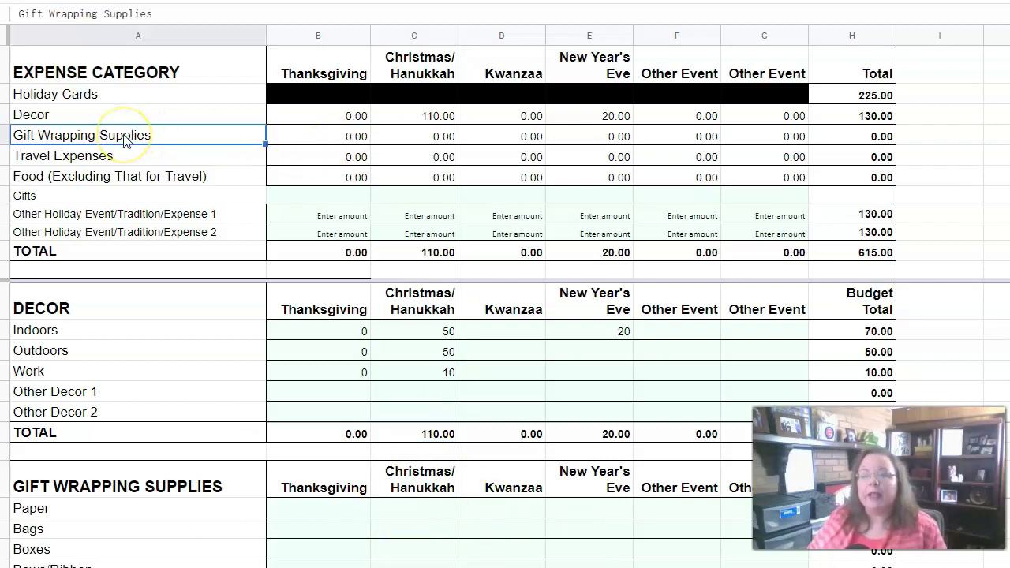
{"action": "scroll", "coordinate": [320, 372], "scroll_direction": "down", "scroll_amount": 3}
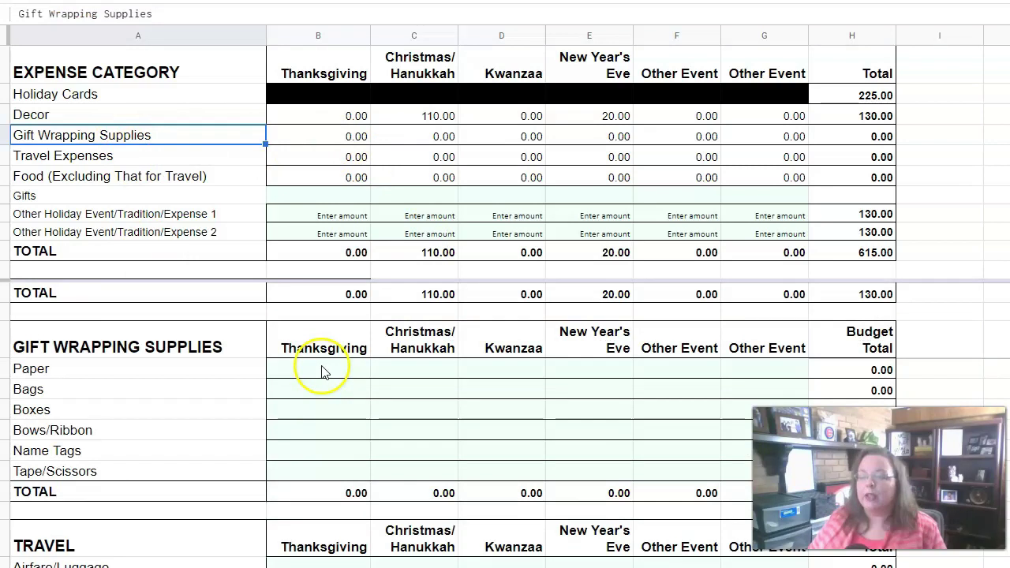
{"action": "scroll", "coordinate": [320, 372], "scroll_direction": "down", "scroll_amount": 1}
{"action": "left_click", "coordinate": [118, 330]}
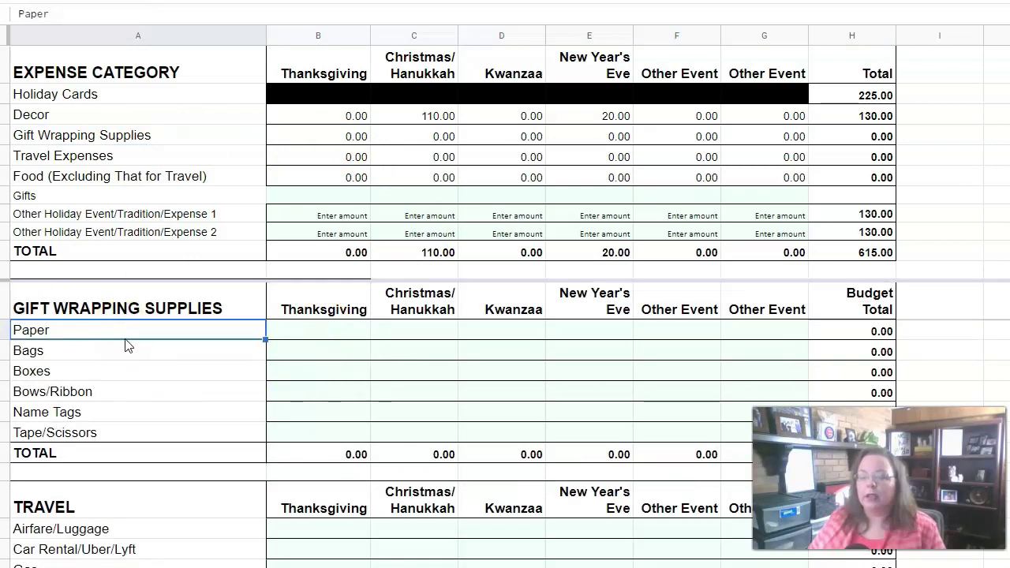
{"action": "left_click", "coordinate": [172, 353]}
{"action": "left_click", "coordinate": [171, 370]}
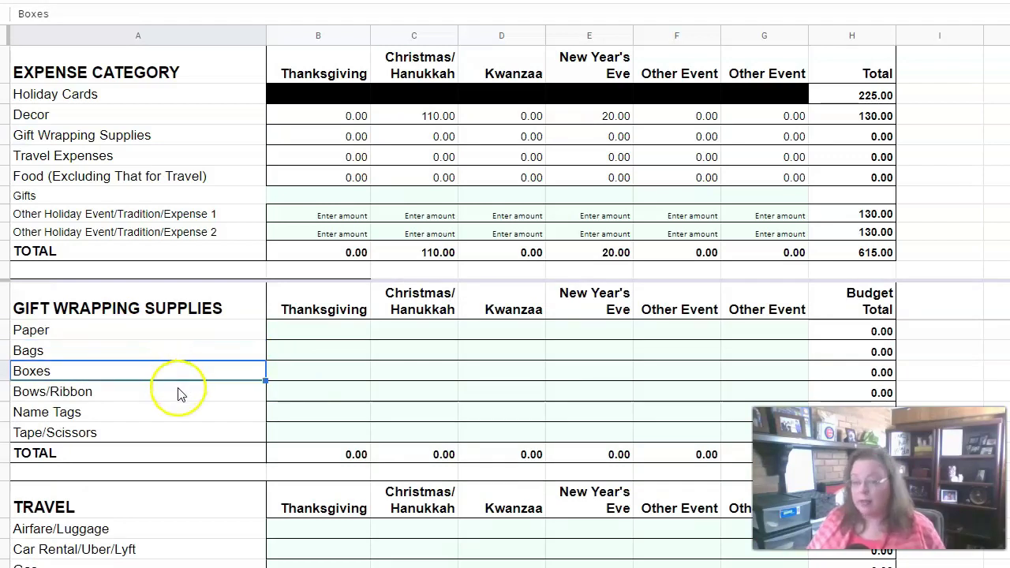
{"action": "left_click", "coordinate": [176, 391]}
{"action": "left_click", "coordinate": [161, 419]}
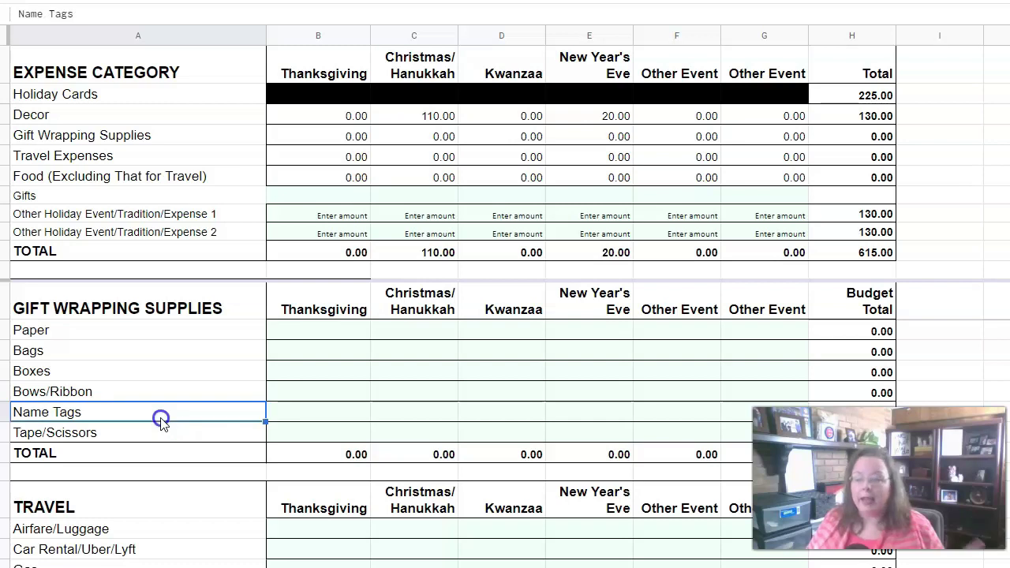
{"action": "left_click", "coordinate": [150, 434]}
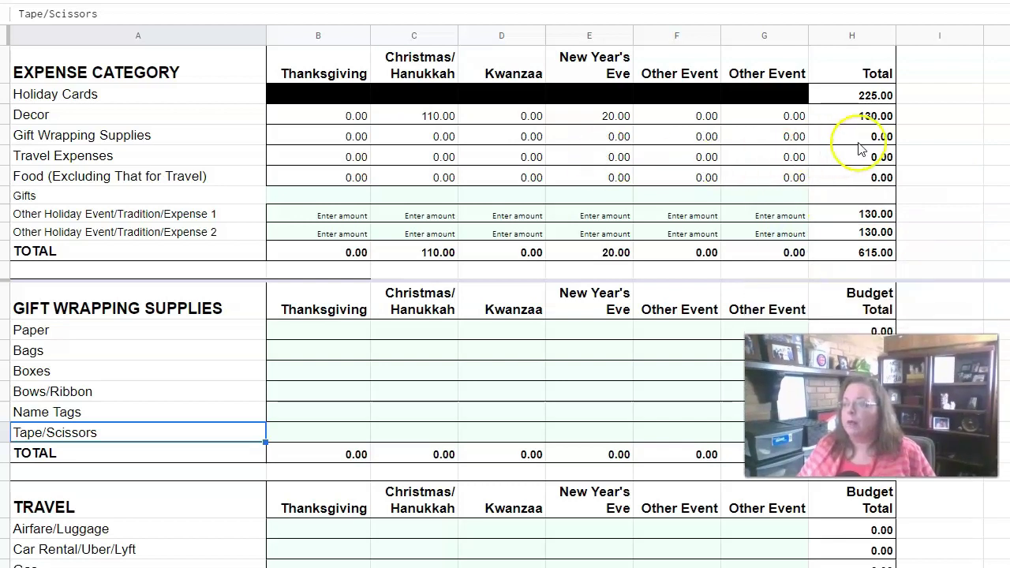
Enter 10 for Christmas/Hanukkah Paper, 5 for Bows/Ribbon and 15 for New Year's Eve Name Tags
{"action": "left_click", "coordinate": [426, 331]}
{"action": "type", "text": "10"}
{"action": "key", "text": "Return"}
{"action": "key", "text": "Down"}
{"action": "key", "text": "Down"}
{"action": "type", "text": "5"}
{"action": "key", "text": "Return"}
{"action": "key", "text": "Right"}
{"action": "key", "text": "Right"}
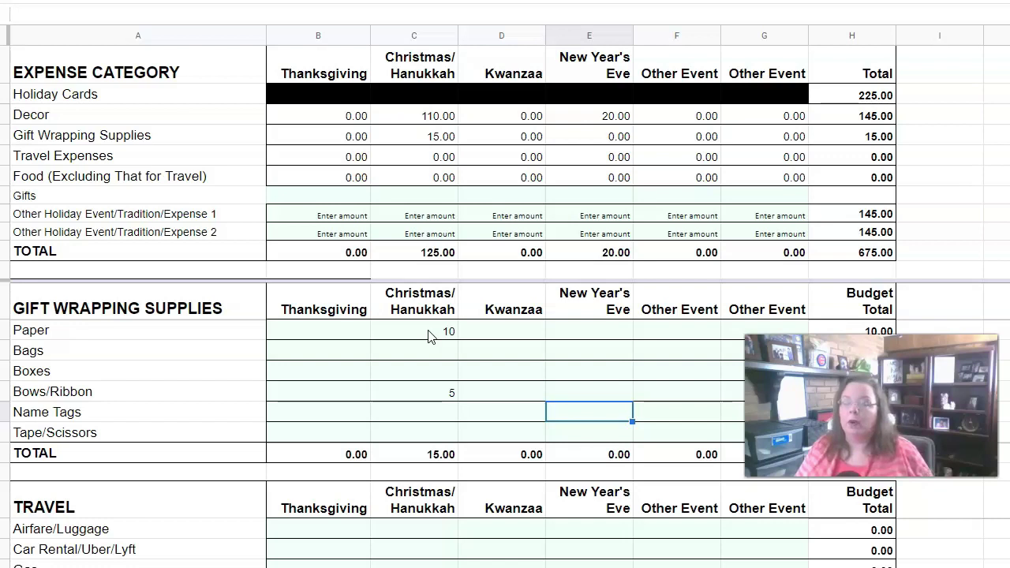
{"action": "type", "text": "15"}
{"action": "key", "text": "Return"}
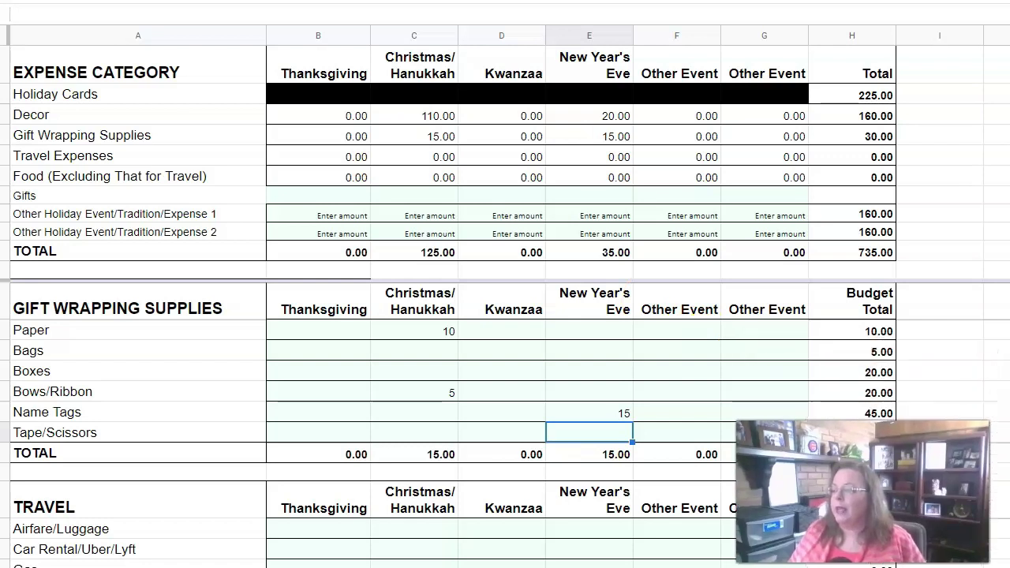
{"action": "left_click", "coordinate": [827, 331]}
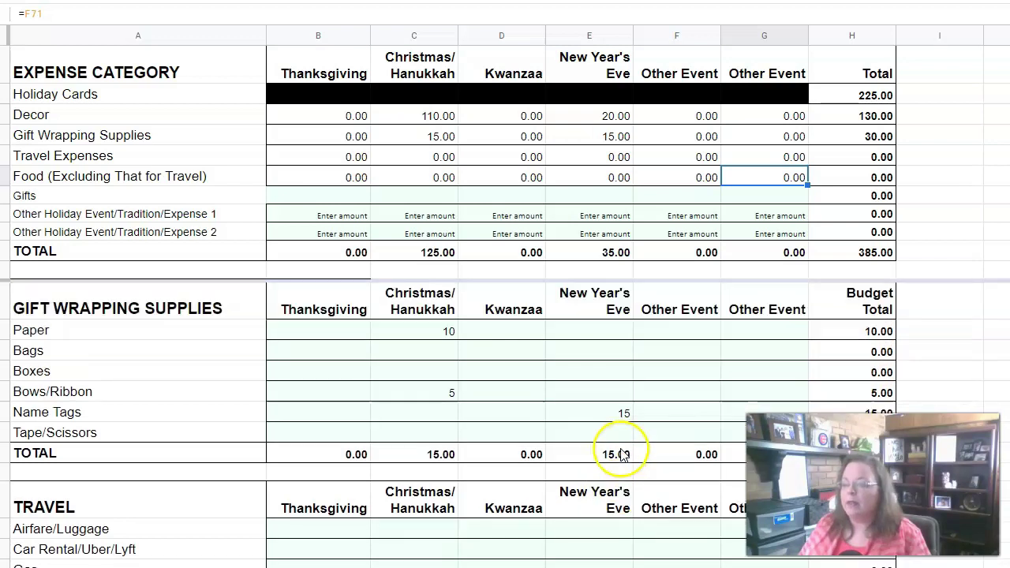
Scroll down past the Gift Wrapping Supplies table to the Travel section
{"action": "scroll", "coordinate": [619, 453], "scroll_direction": "up", "scroll_amount": 1}
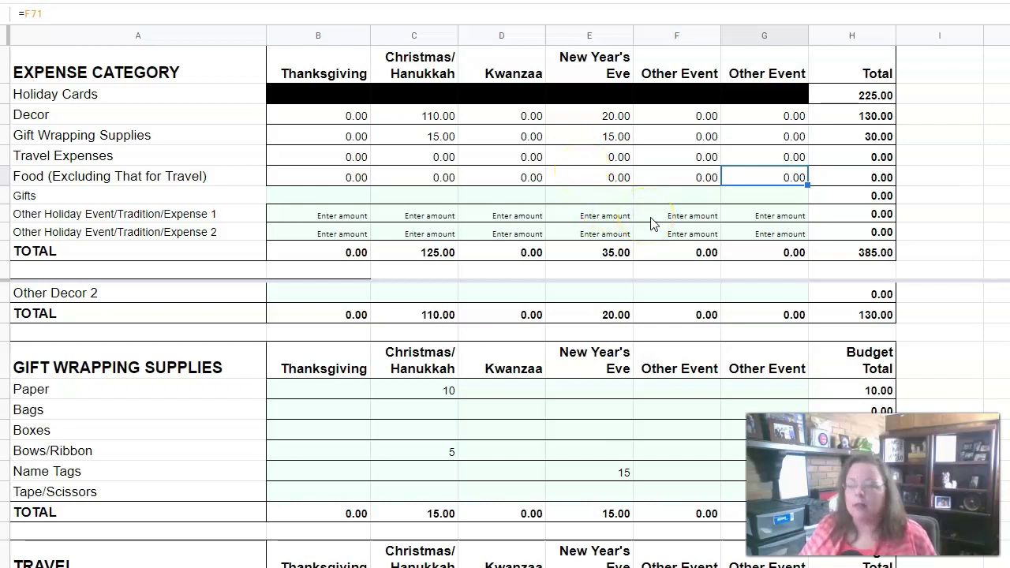
{"action": "scroll", "coordinate": [671, 256], "scroll_direction": "down", "scroll_amount": 5}
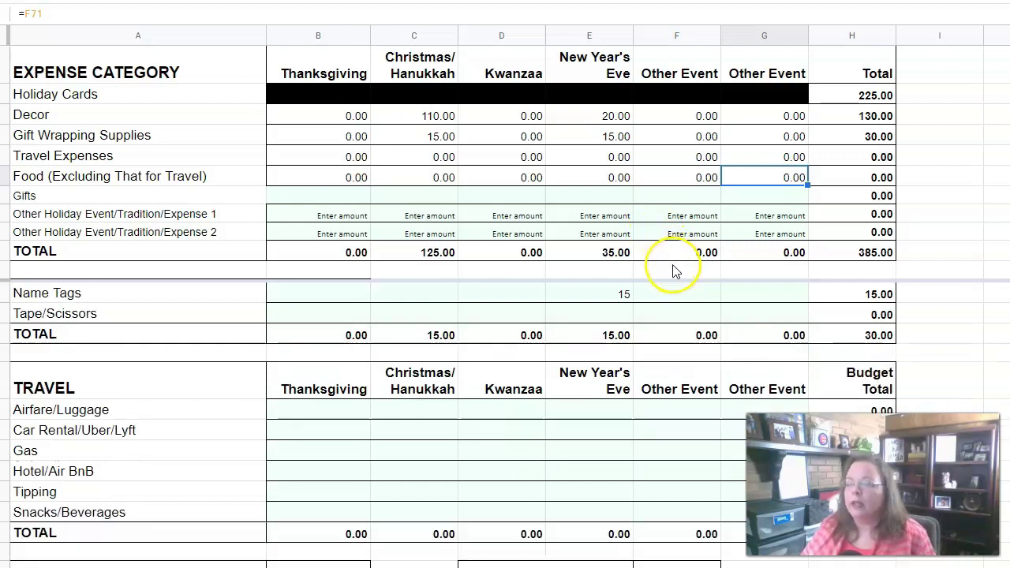
{"action": "scroll", "coordinate": [670, 276], "scroll_direction": "down", "scroll_amount": 1}
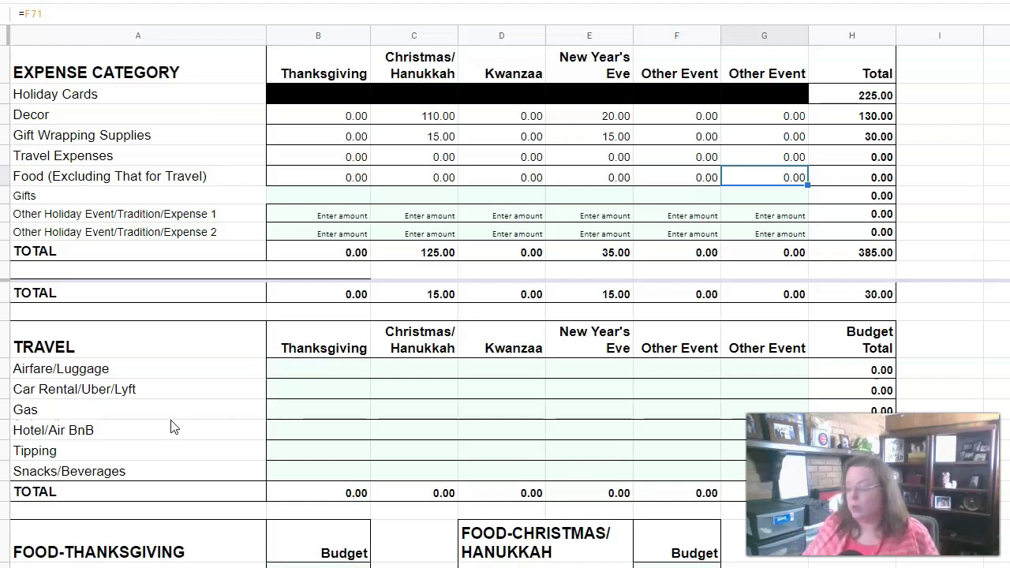
Go over Travel items Airfare/Luggage through Snacks/Beverages, then scroll down to the Food tables
{"action": "left_click", "coordinate": [88, 376]}
{"action": "left_click", "coordinate": [99, 391]}
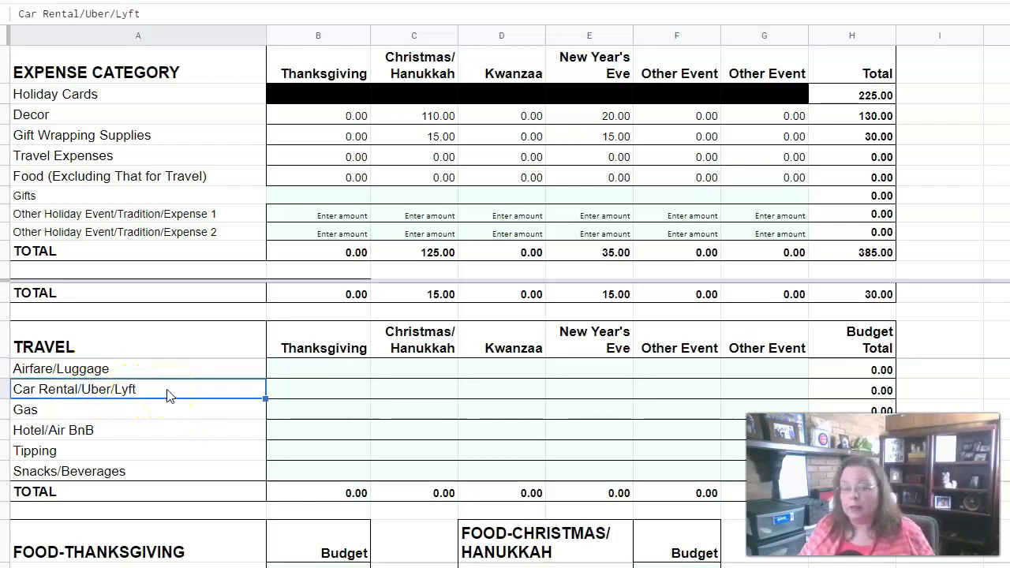
{"action": "left_click", "coordinate": [60, 413]}
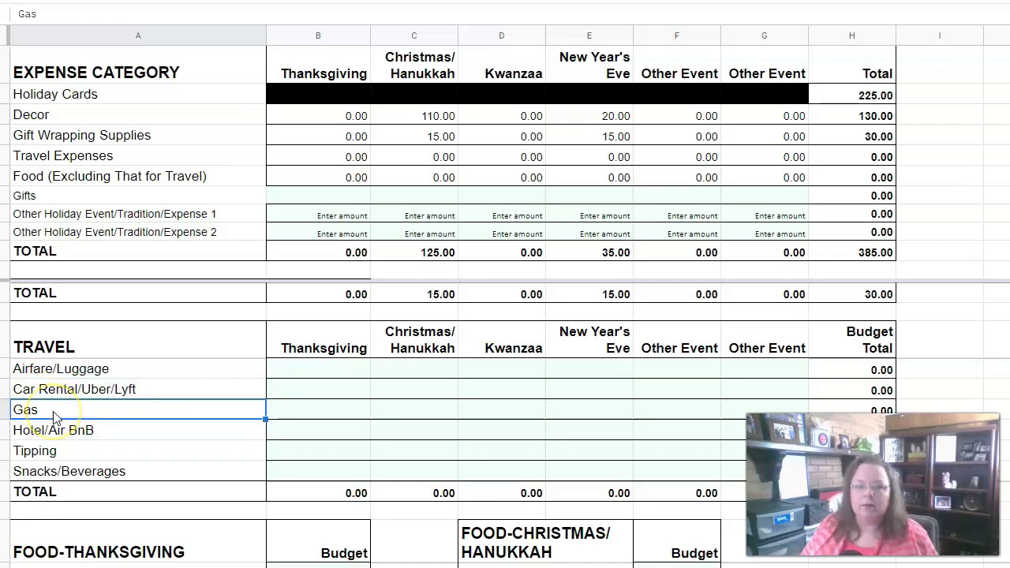
{"action": "left_click", "coordinate": [126, 429]}
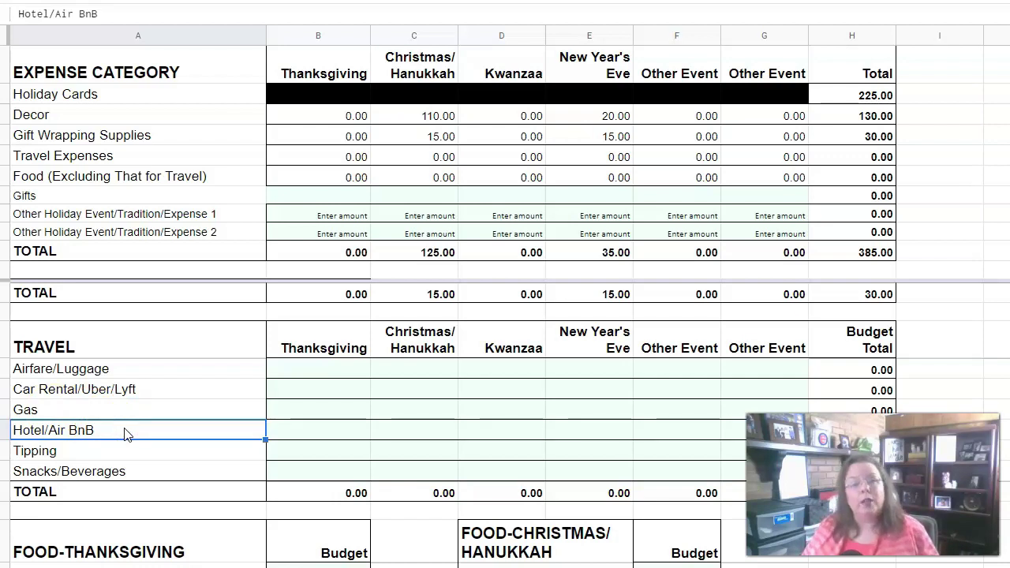
{"action": "left_click", "coordinate": [120, 453]}
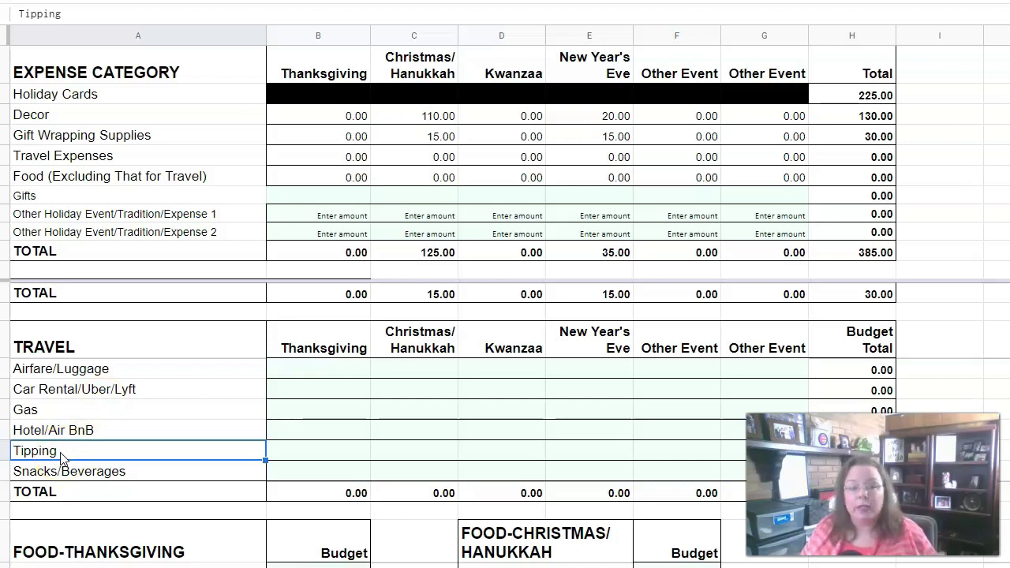
{"action": "left_click", "coordinate": [104, 471]}
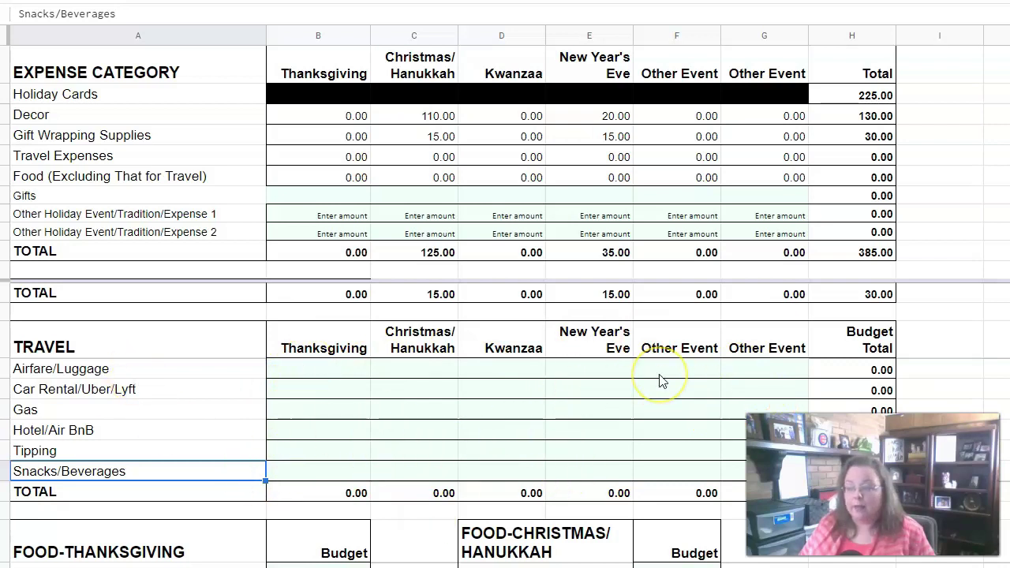
{"action": "scroll", "coordinate": [660, 381], "scroll_direction": "down", "scroll_amount": 5}
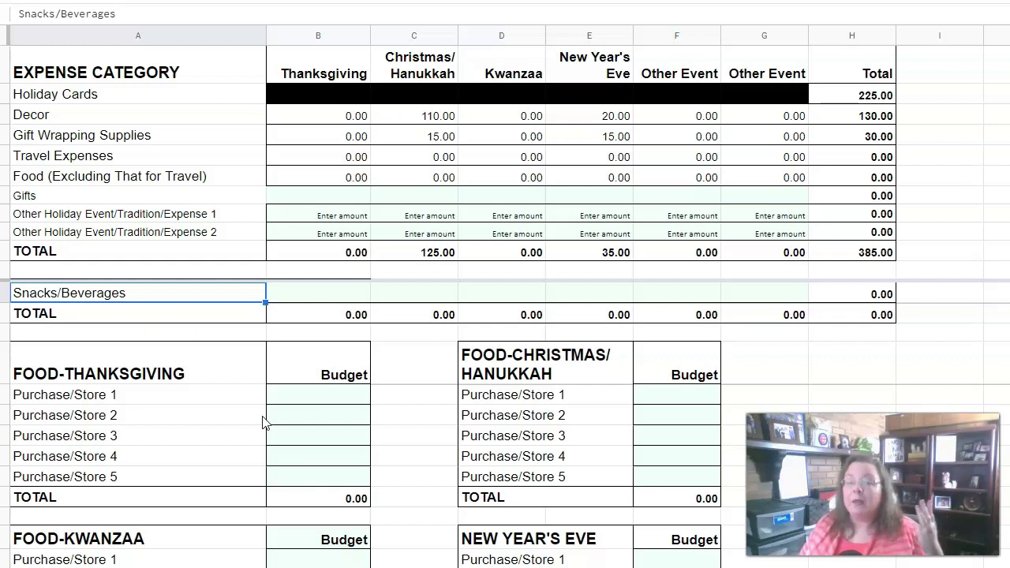
Select a Thanksgiving food budget cell, browse the food tables, then return to Holiday Cards and Decor
{"action": "left_click", "coordinate": [331, 418]}
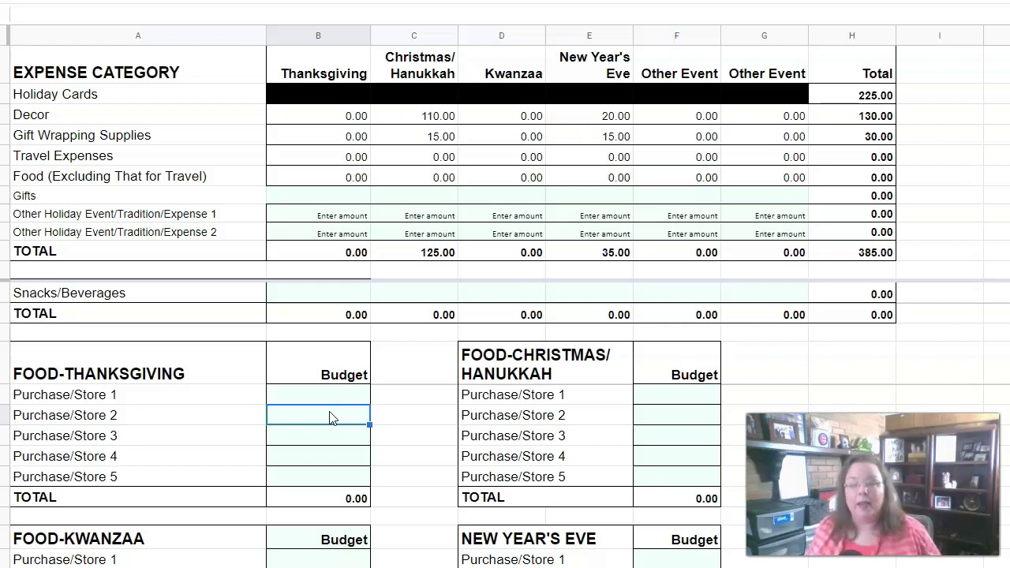
{"action": "scroll", "coordinate": [331, 418], "scroll_direction": "down", "scroll_amount": 1}
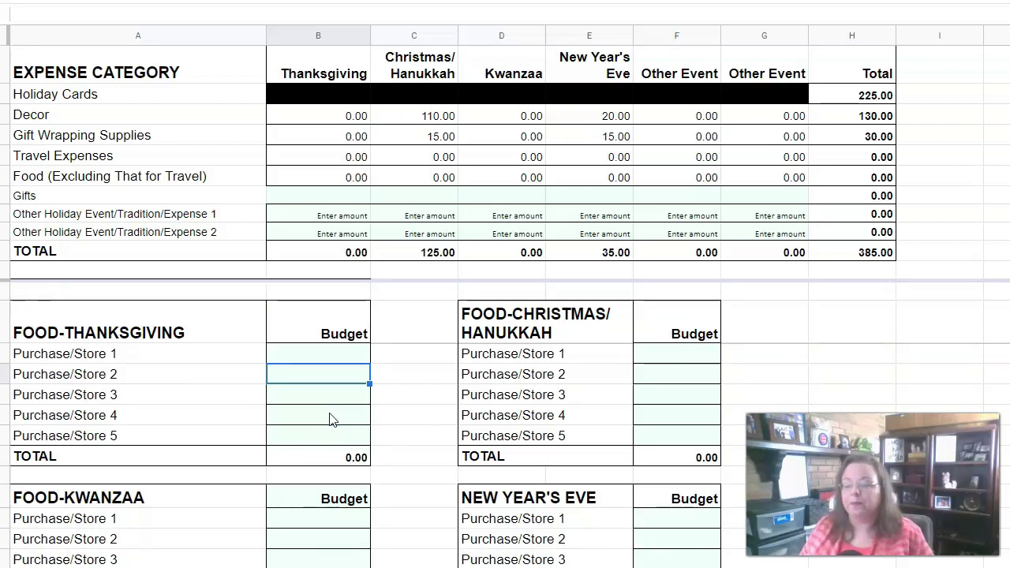
{"action": "scroll", "coordinate": [330, 419], "scroll_direction": "down", "scroll_amount": 5}
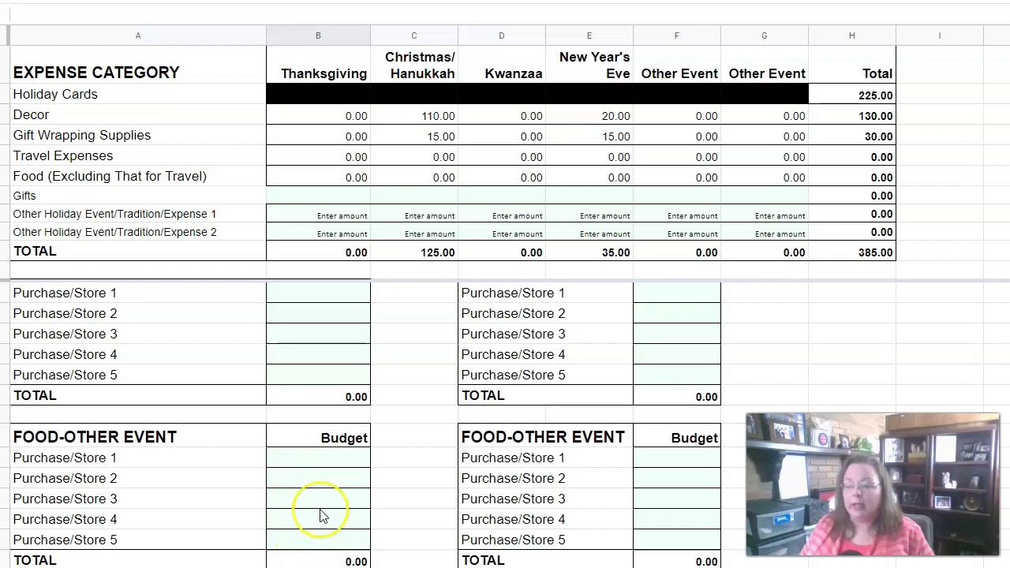
{"action": "scroll", "coordinate": [321, 515], "scroll_direction": "up", "scroll_amount": 10}
{"action": "scroll", "coordinate": [321, 515], "scroll_direction": "up", "scroll_amount": 5}
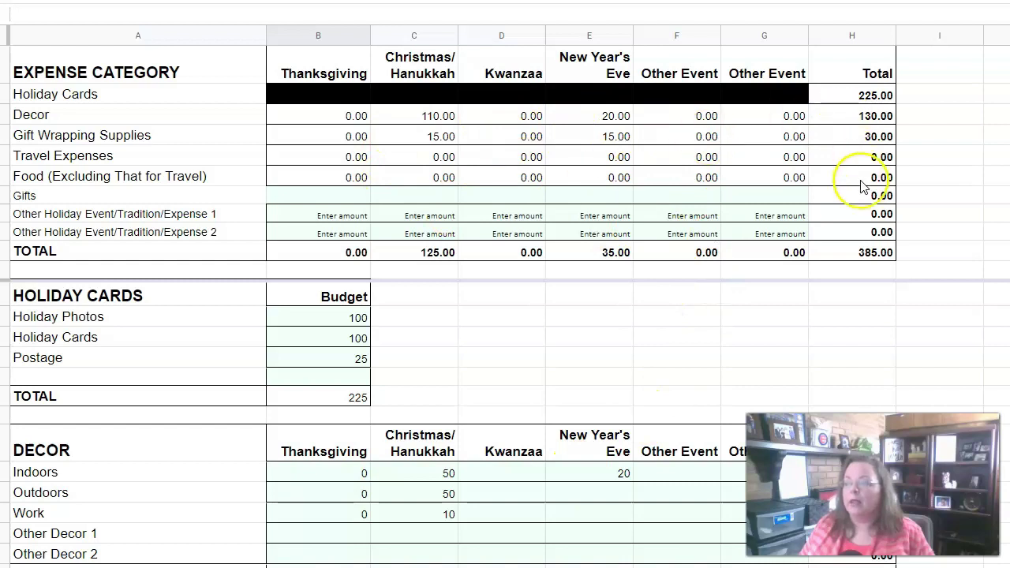
{"action": "left_click", "coordinate": [303, 196]}
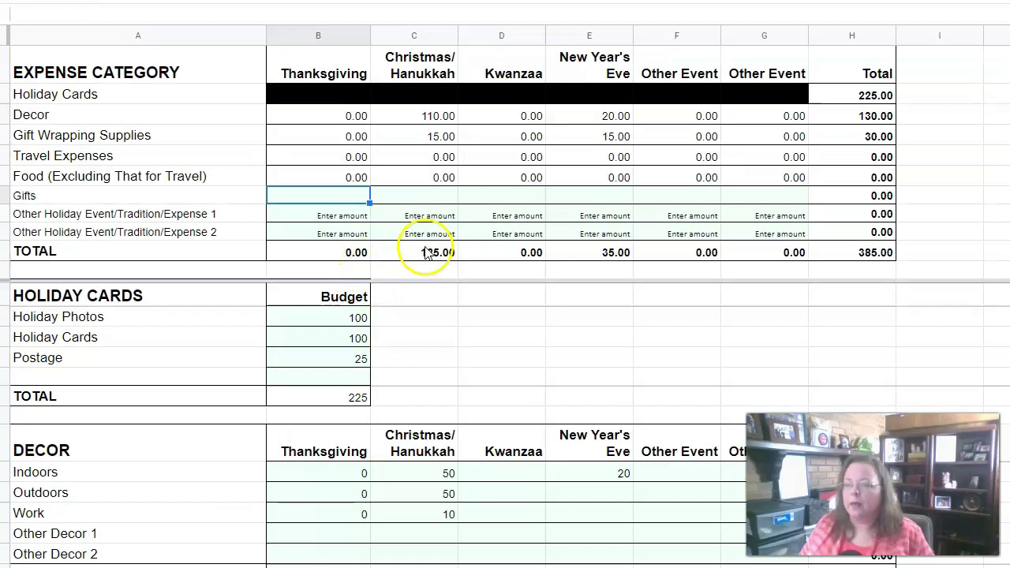
{"action": "left_click", "coordinate": [439, 197]}
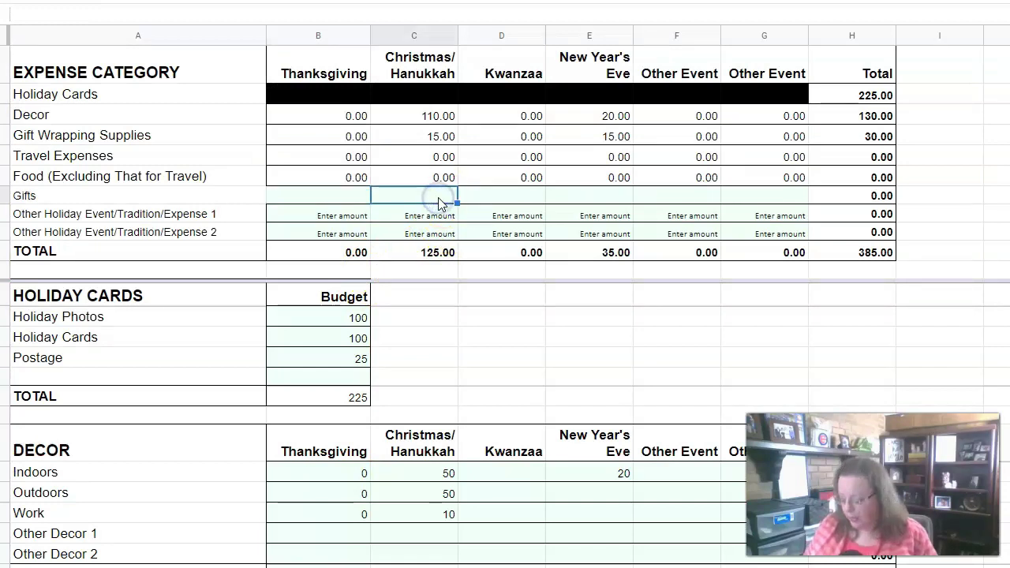
{"action": "type", "text": "="}
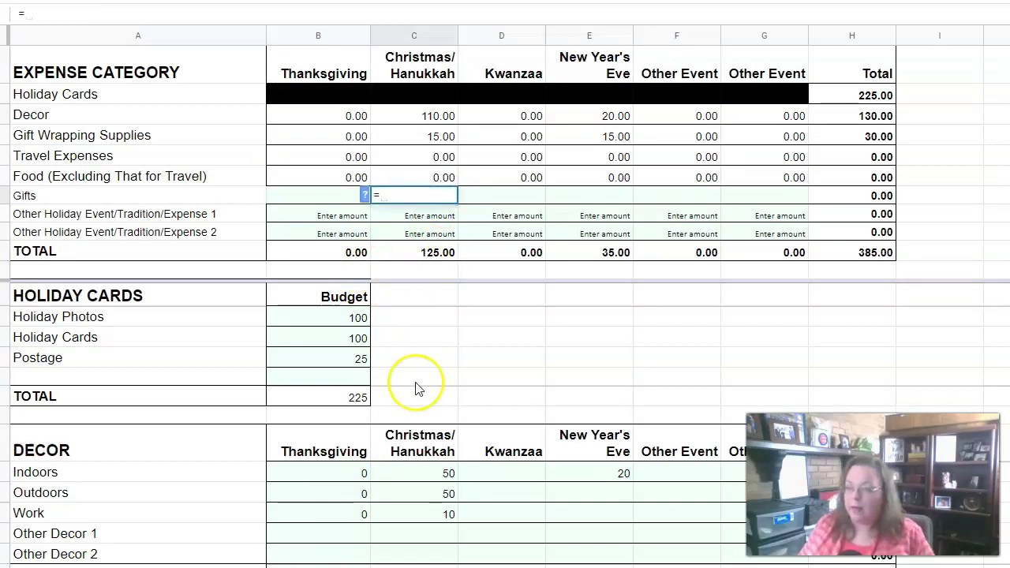
Set the Christmas/Hanukkah Gifts amount to ='Gift Planning'!C43, the $70.00 total budget
{"action": "key", "text": "ctrl+shift+Page_Down"}
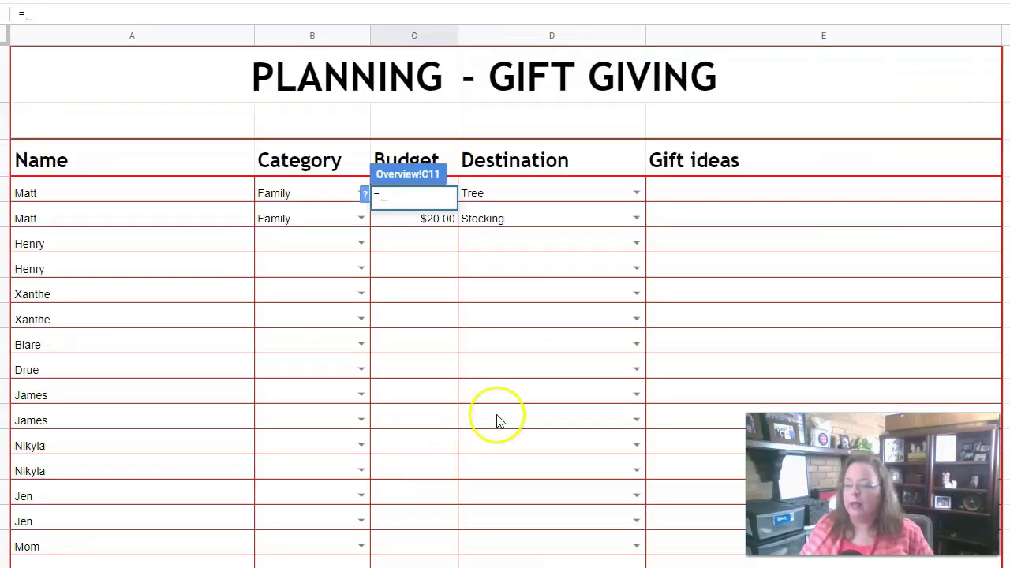
{"action": "scroll", "coordinate": [490, 432], "scroll_direction": "down", "scroll_amount": 3}
{"action": "scroll", "coordinate": [491, 432], "scroll_direction": "down", "scroll_amount": 6}
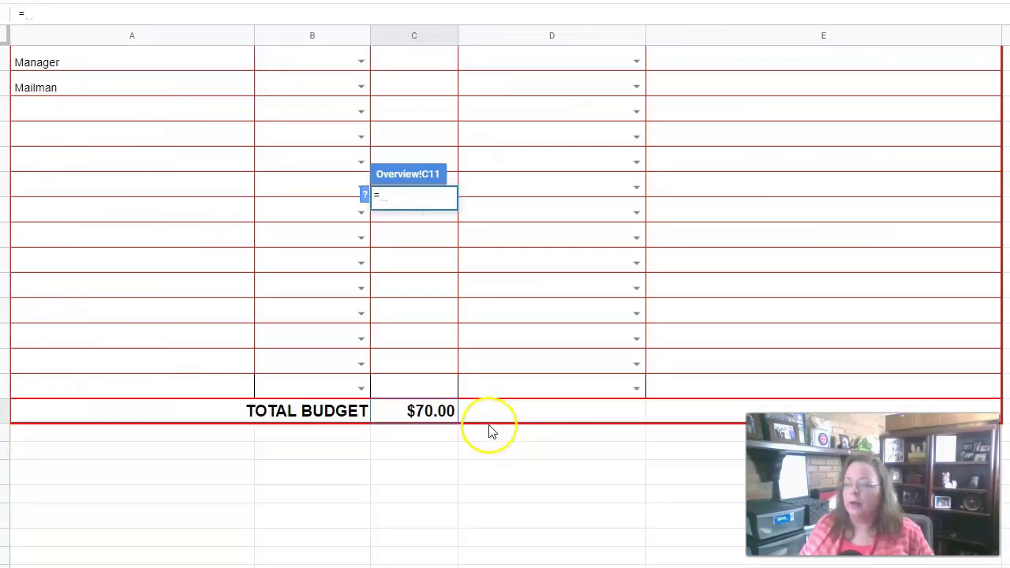
{"action": "left_click", "coordinate": [410, 410]}
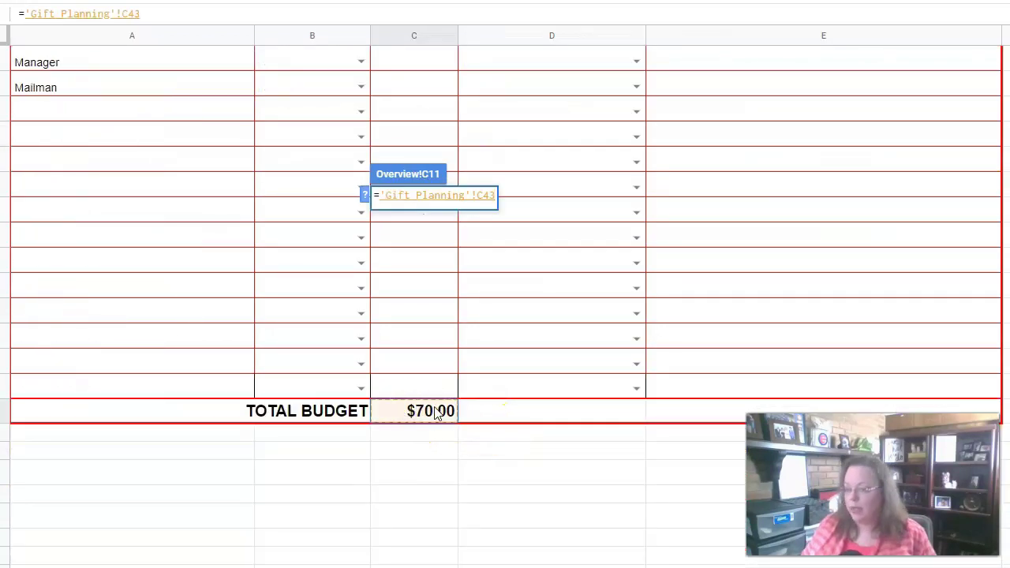
{"action": "key", "text": "Return"}
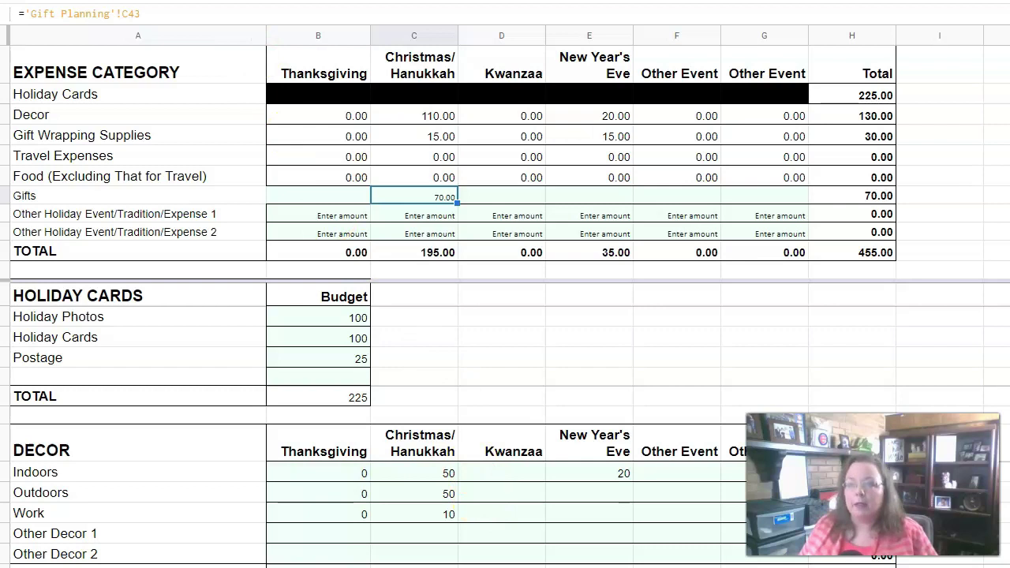
{"action": "key", "text": "ctrl+Page_Down"}
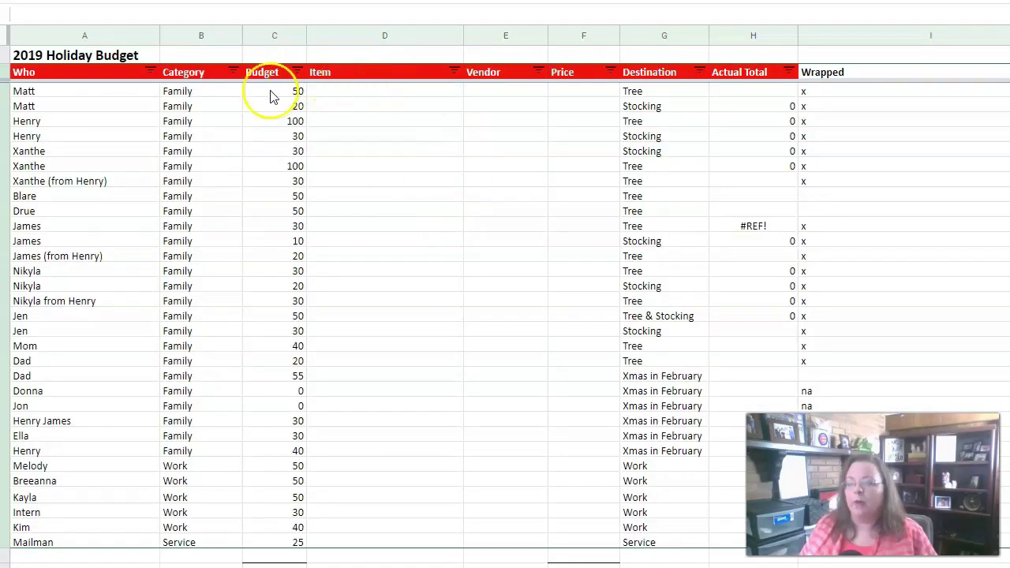
{"action": "scroll", "coordinate": [497, 256], "scroll_direction": "down", "scroll_amount": 5}
{"action": "scroll", "coordinate": [497, 261], "scroll_direction": "down", "scroll_amount": 1}
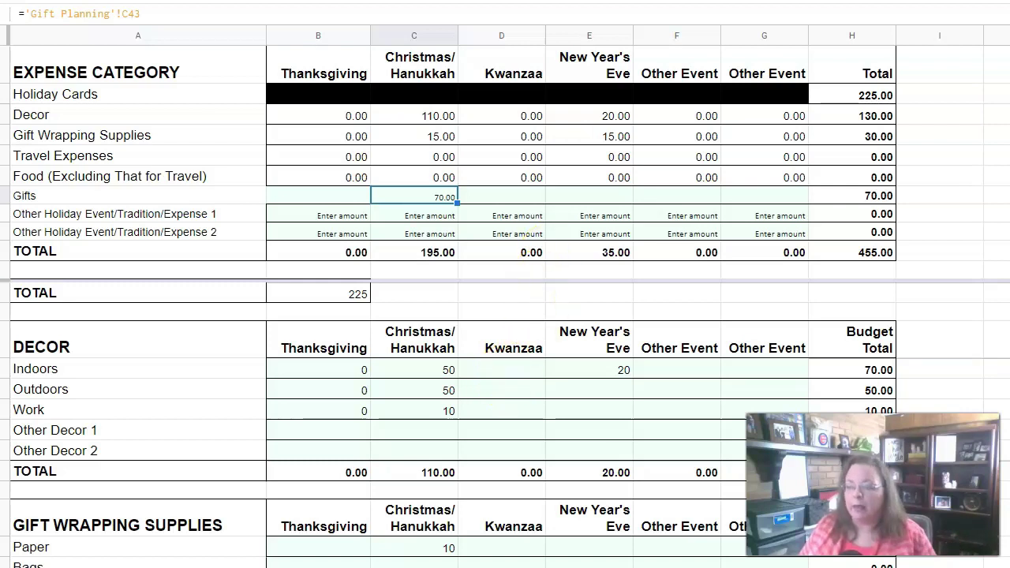
{"action": "key", "text": "ctrl+shift+Page_Down"}
{"action": "scroll", "coordinate": [496, 355], "scroll_direction": "up", "scroll_amount": 10}
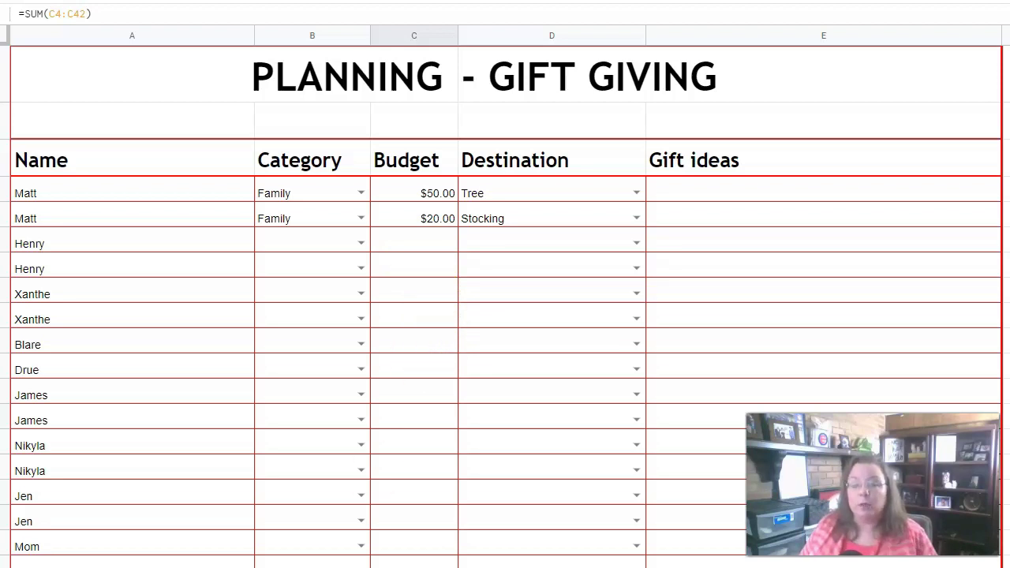
{"action": "key", "text": "ctrl+Page_Down"}
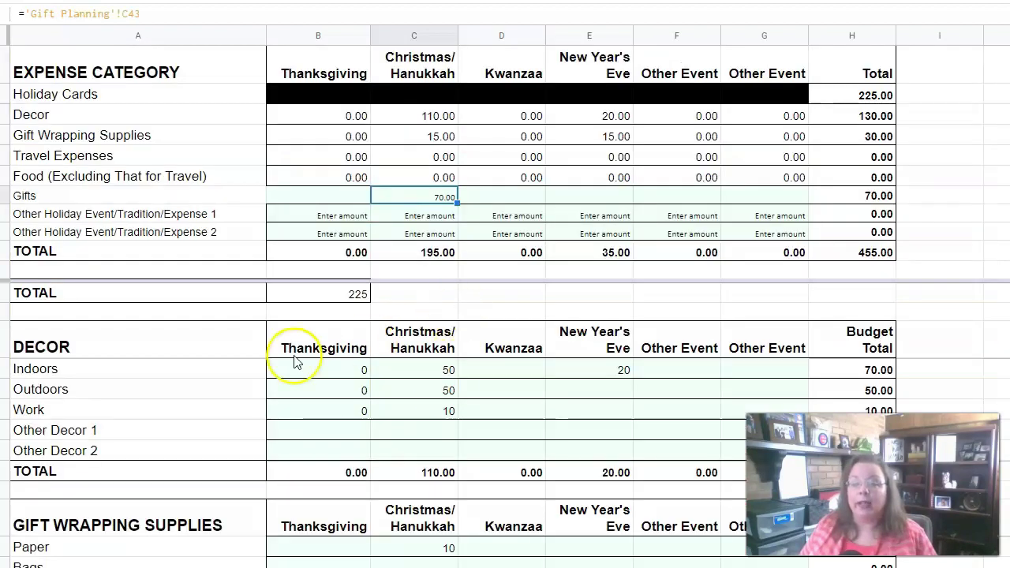
{"action": "scroll", "coordinate": [293, 361], "scroll_direction": "up", "scroll_amount": 2}
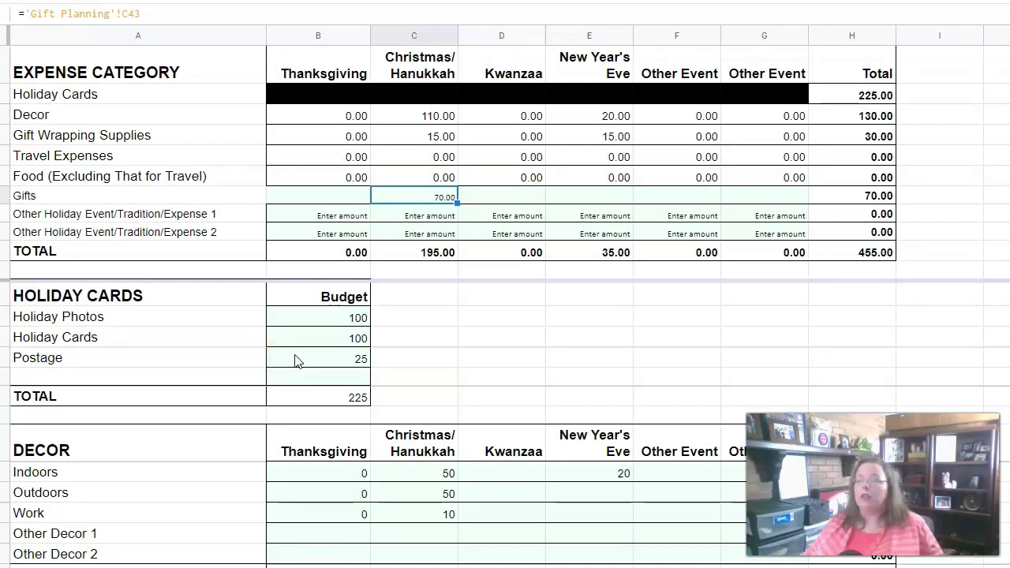
Check the 455.00 grand total, then enter 455 in E15 and 5 in E16
{"action": "left_click", "coordinate": [862, 254]}
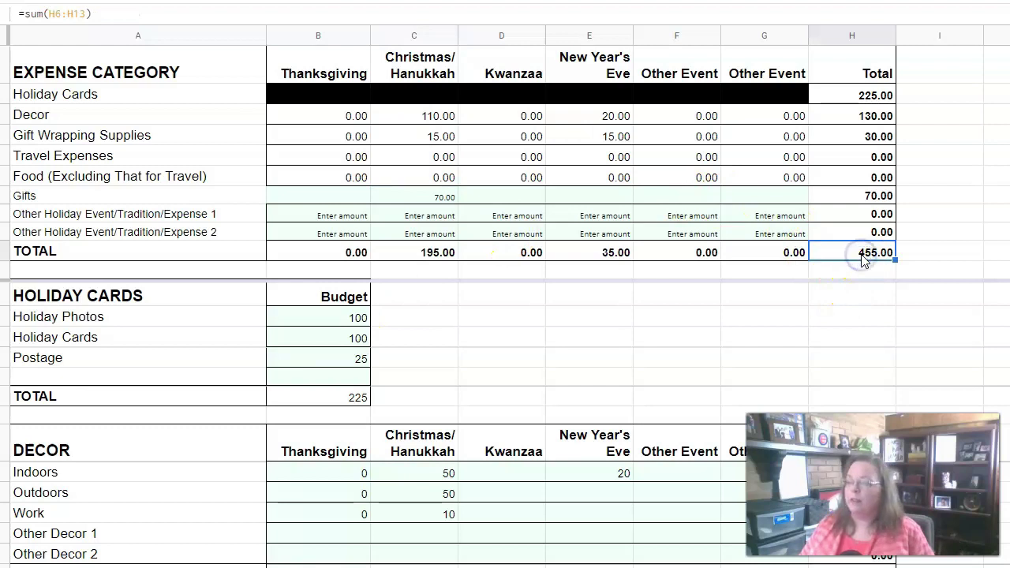
{"action": "left_click", "coordinate": [871, 256]}
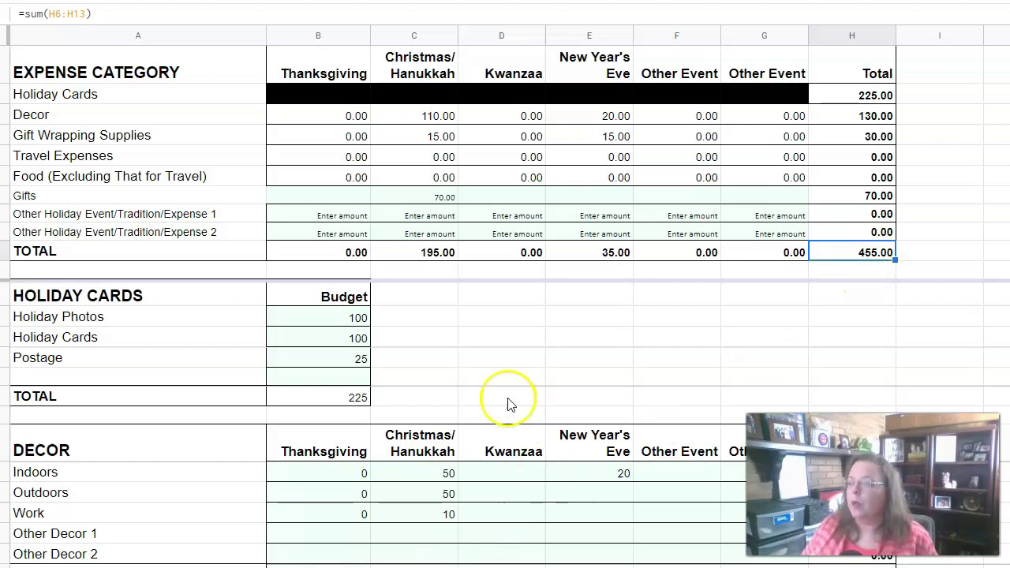
{"action": "left_click", "coordinate": [595, 297]}
{"action": "type", "text": "455"}
{"action": "key", "text": "Return"}
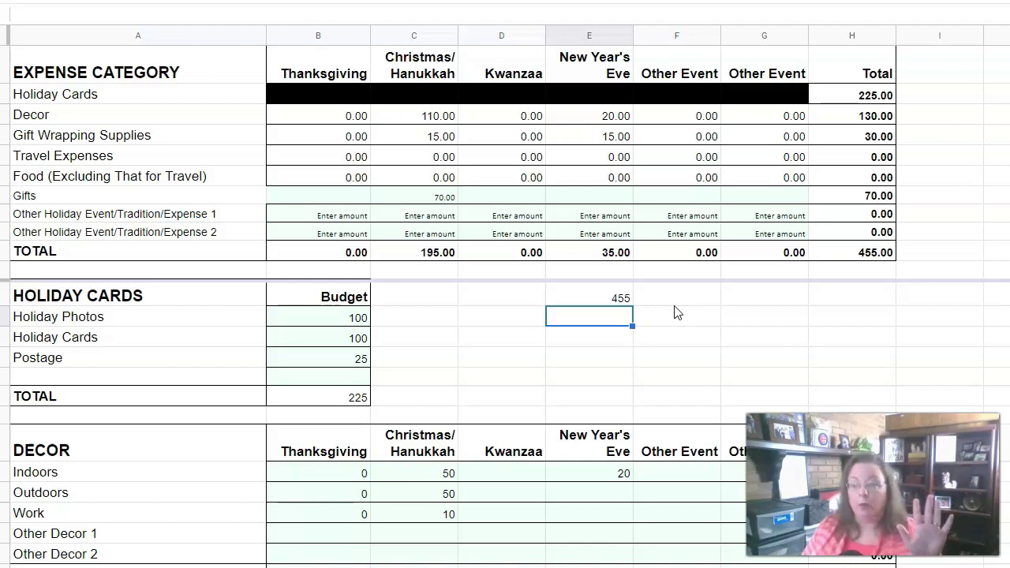
{"action": "type", "text": "5"}
{"action": "key", "text": "Return"}
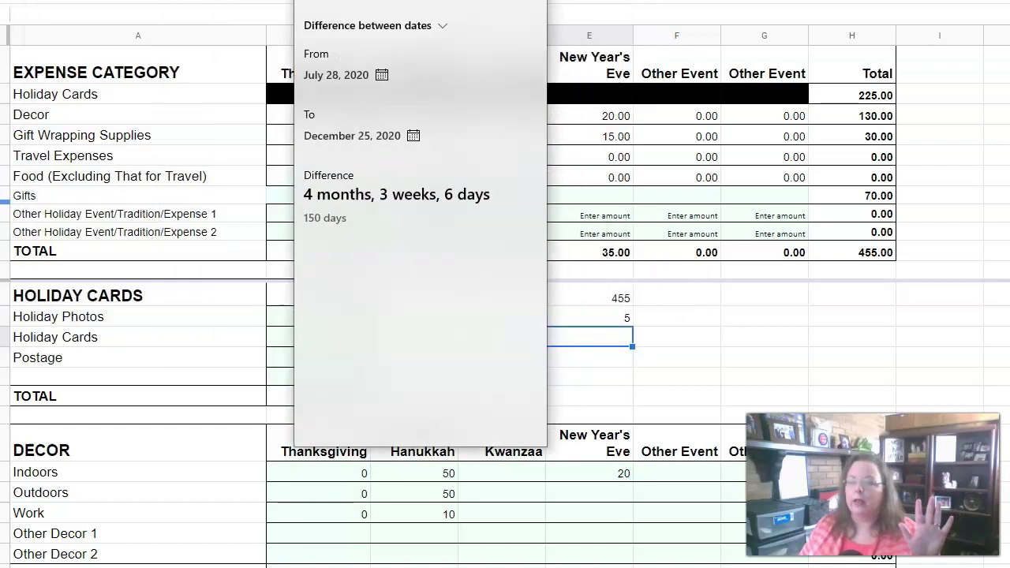
Switch Windows Calculator from date calculation to Standard mode
{"action": "left_click", "coordinate": [250, 61]}
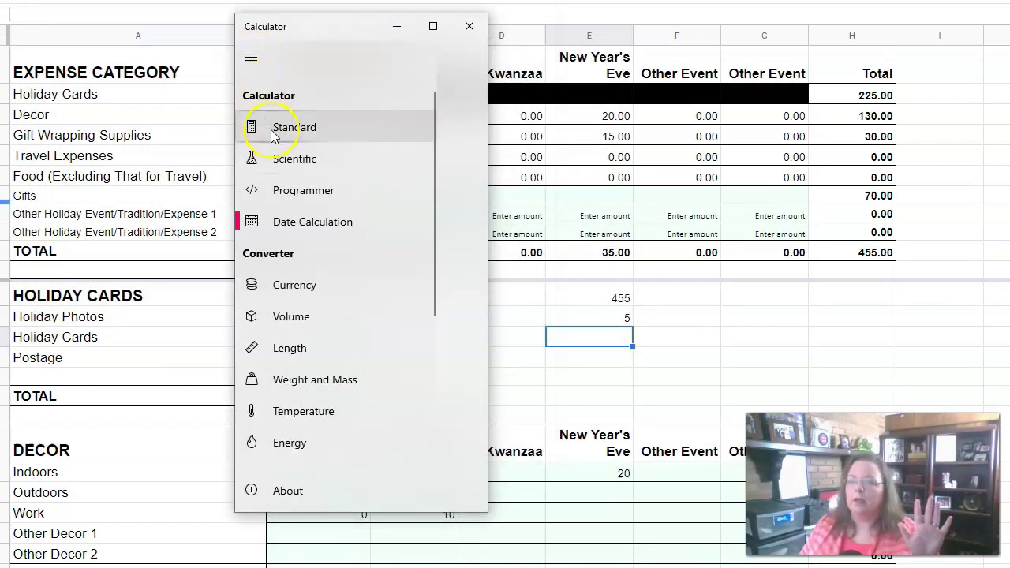
{"action": "left_click", "coordinate": [250, 57]}
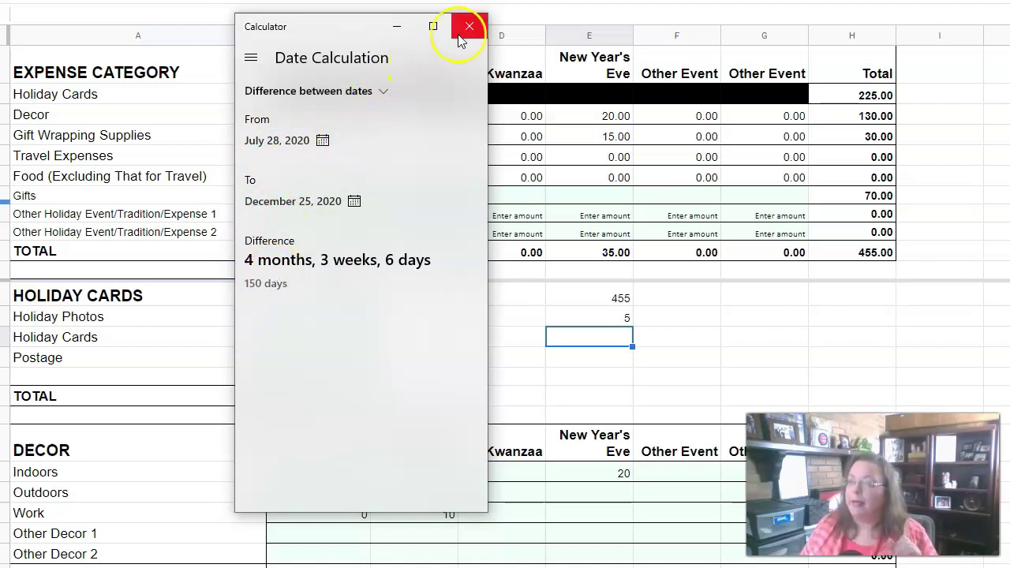
{"action": "key", "text": "alt+1"}
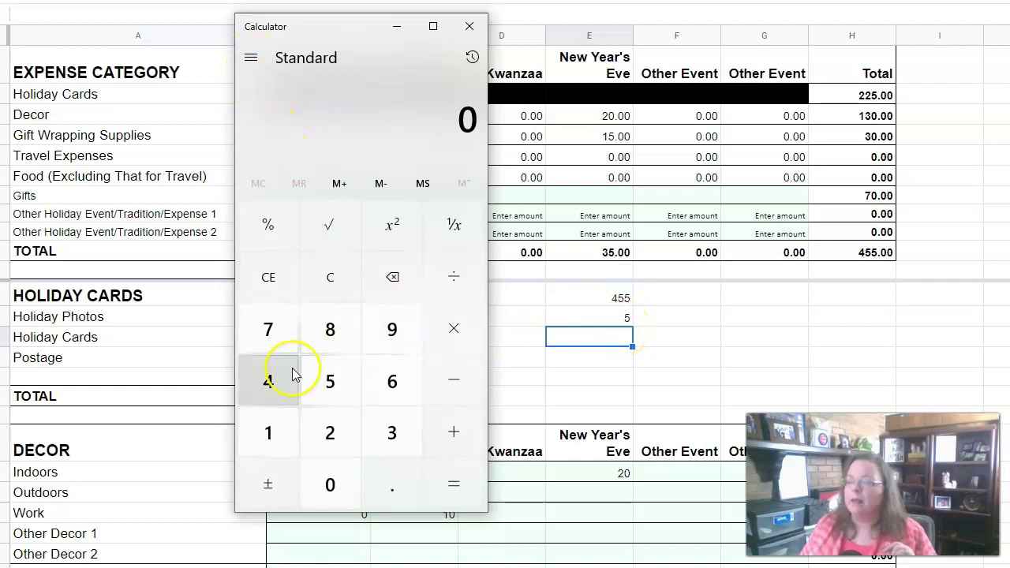
Enter 455 minus 91 in Calculator, then compare against the spreadsheet
{"action": "type", "text": "455"}
{"action": "left_click", "coordinate": [464, 380]}
{"action": "type", "text": "91"}
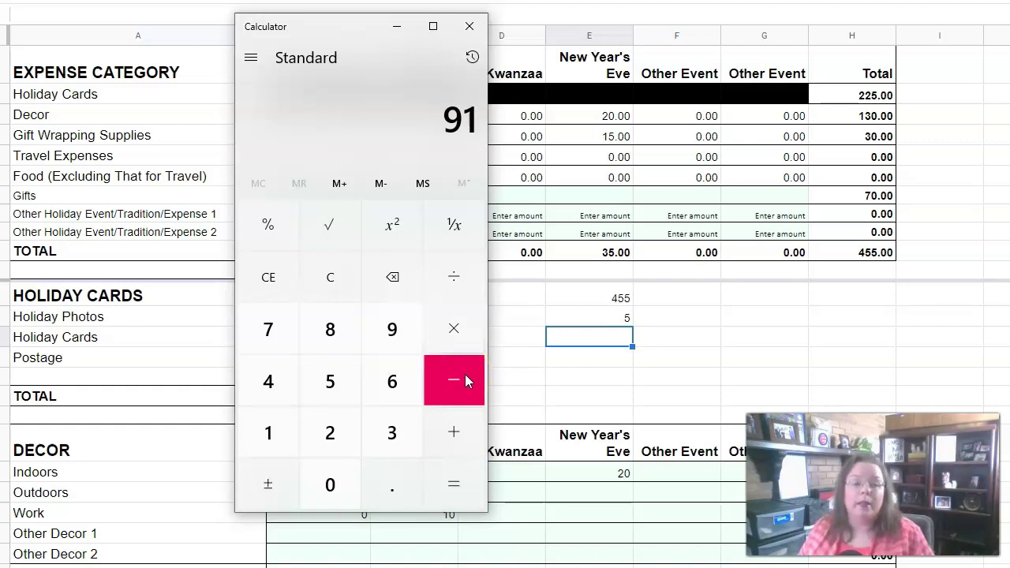
{"action": "left_click", "coordinate": [738, 216]}
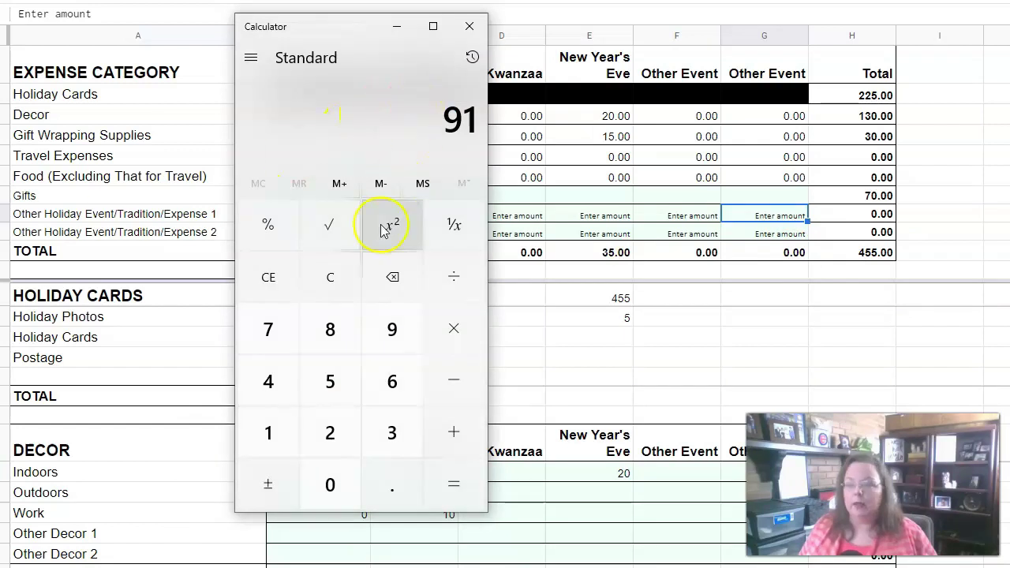
Clear Calculator, compute 300/5 to get 60, then divide 60 by 4
{"action": "left_click", "coordinate": [330, 277]}
{"action": "type", "text": "300/5"}
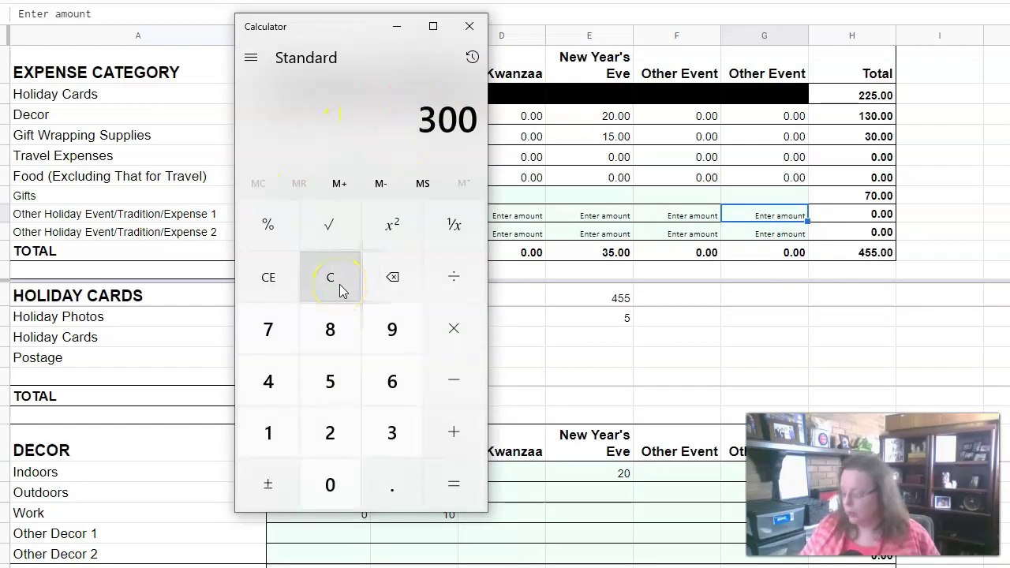
{"action": "key", "text": "Return"}
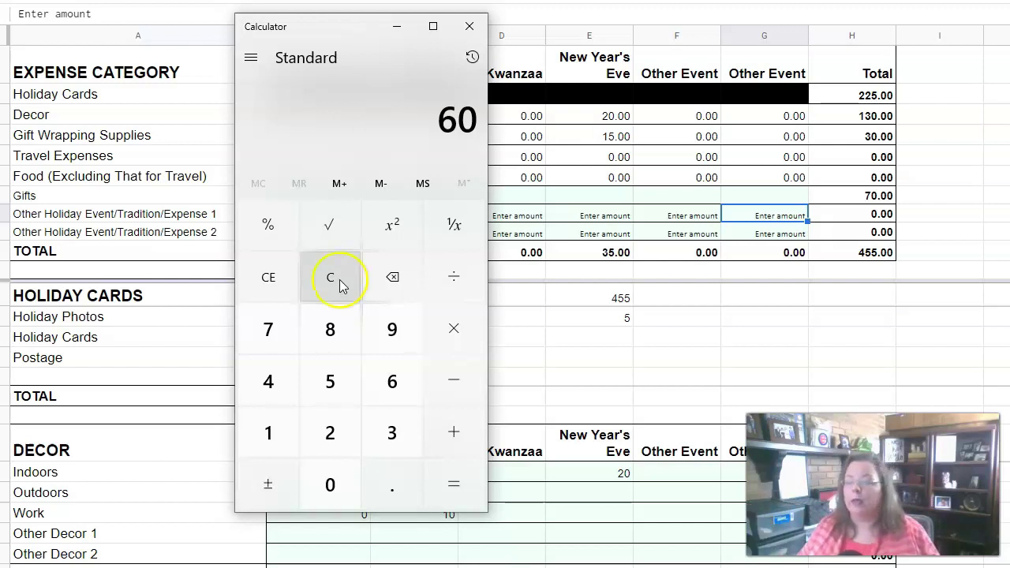
{"action": "left_click", "coordinate": [445, 274]}
{"action": "key", "text": "4"}
{"action": "key", "text": "Return"}
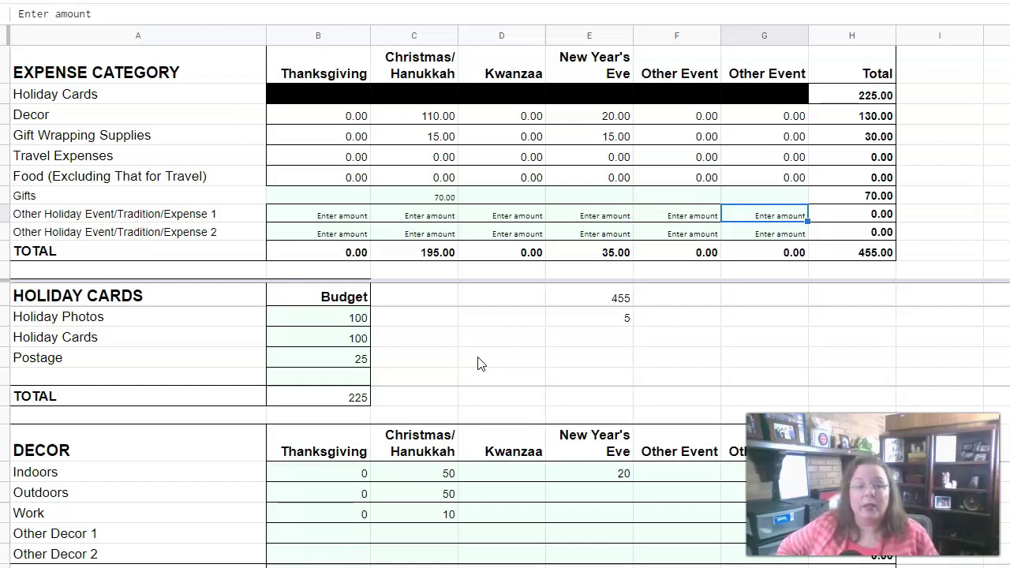
{"action": "scroll", "coordinate": [477, 363], "scroll_direction": "down", "scroll_amount": 3}
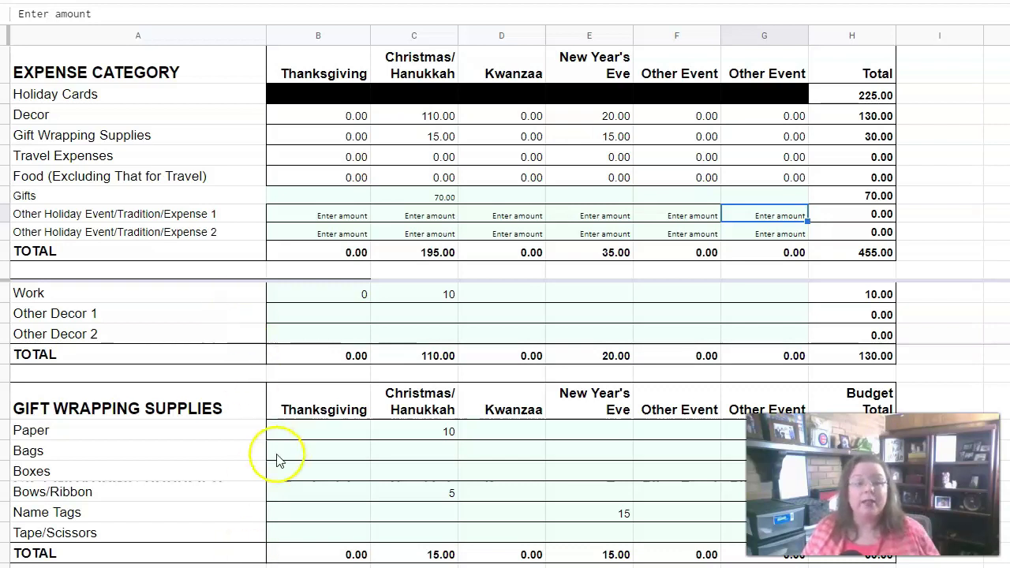
Scroll up to bring the Holiday Cards and Decor sections back into view
{"action": "scroll", "coordinate": [277, 462], "scroll_direction": "up", "scroll_amount": 4}
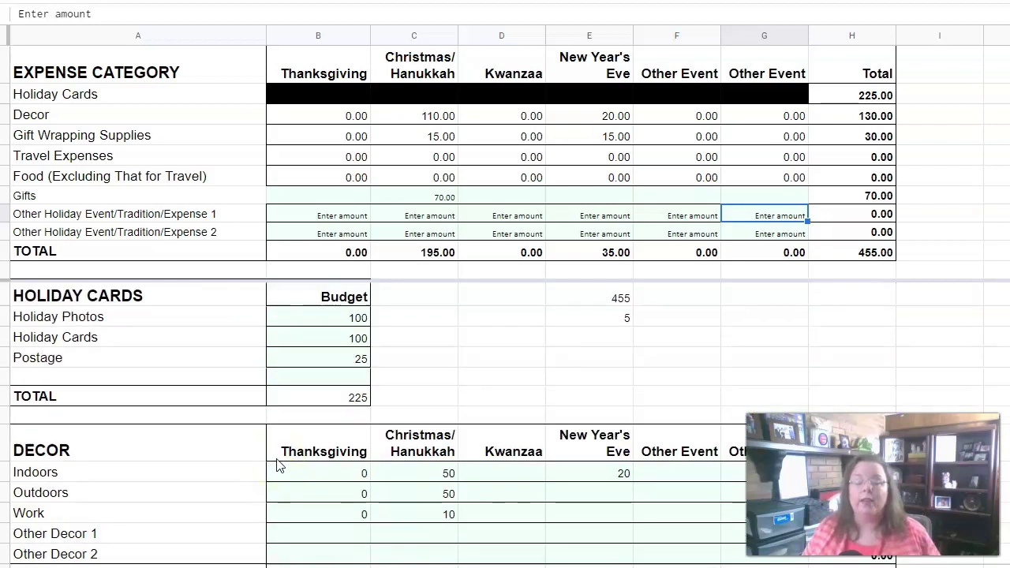